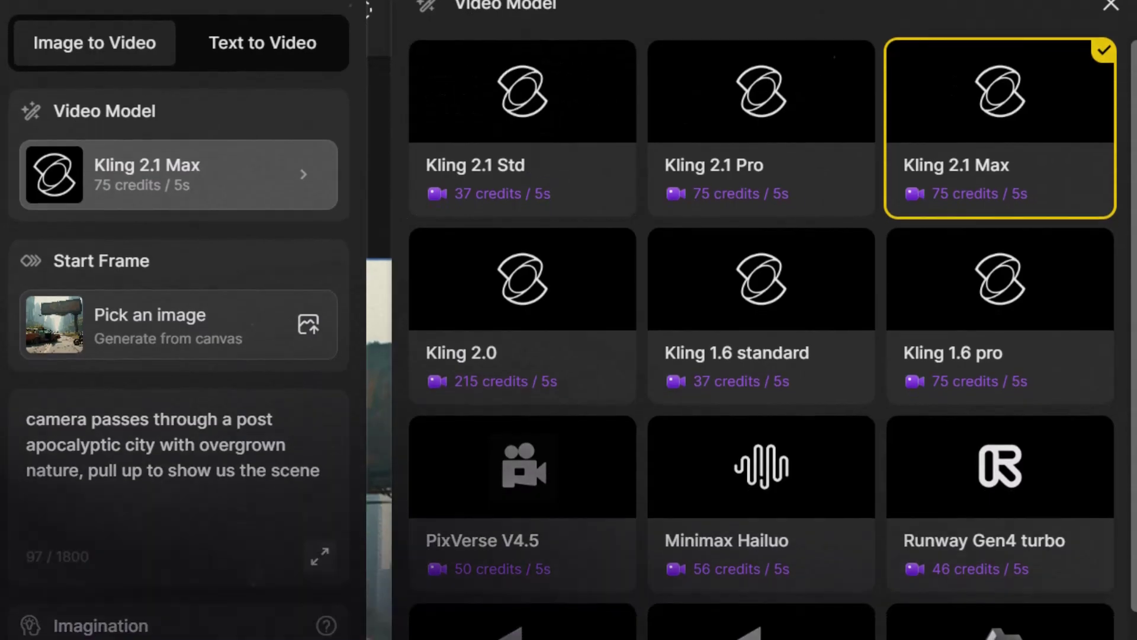
Scroll past the AI Video model picker to reach a blank 1536×864 canvas.
{"action": "scroll", "coordinate": [761, 320], "scroll_direction": "down", "scroll_amount": 3}
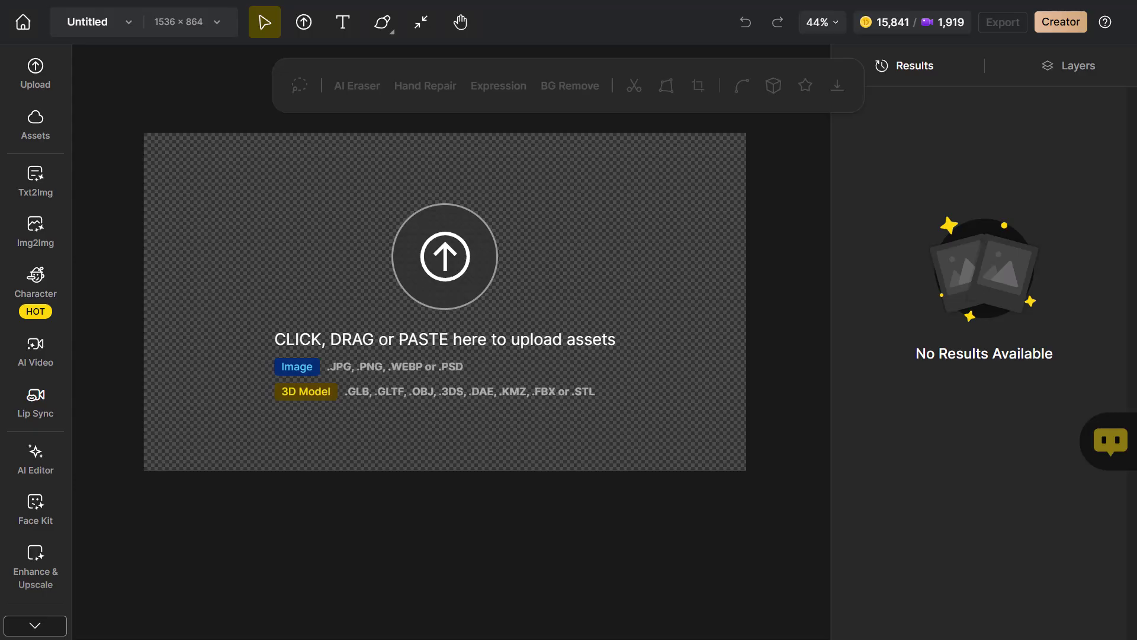
Drop the pink-background portrait photo onto the canvas and start a Chat Editor edit.
{"action": "left_click_drag", "start_coordinate": [451, 265], "coordinate": [470, 278]}
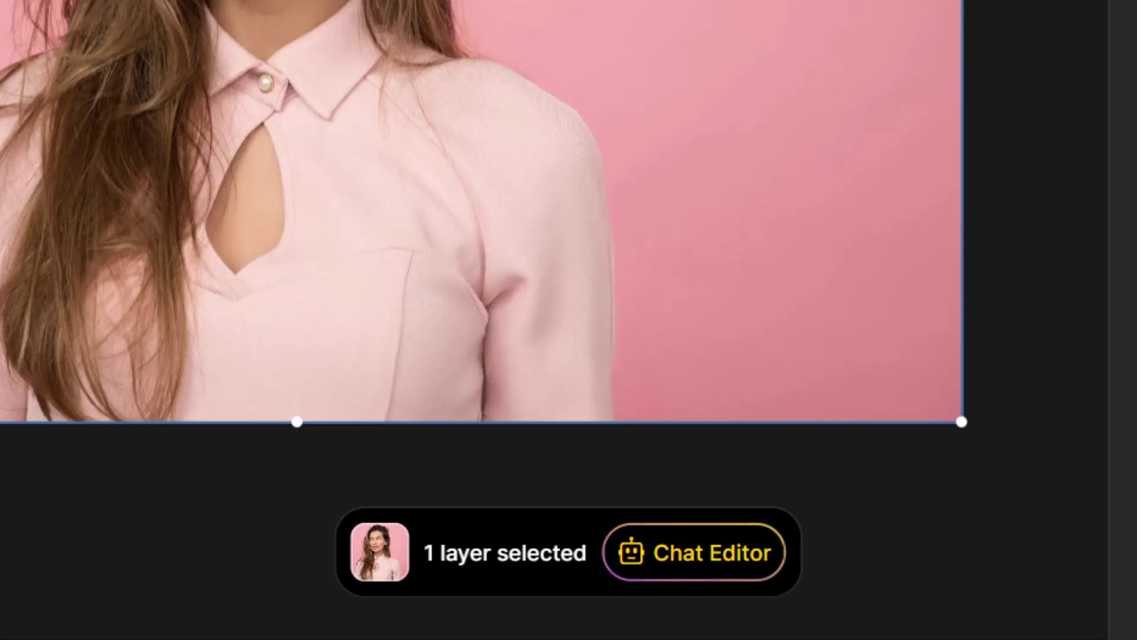
{"action": "left_click", "coordinate": [716, 563]}
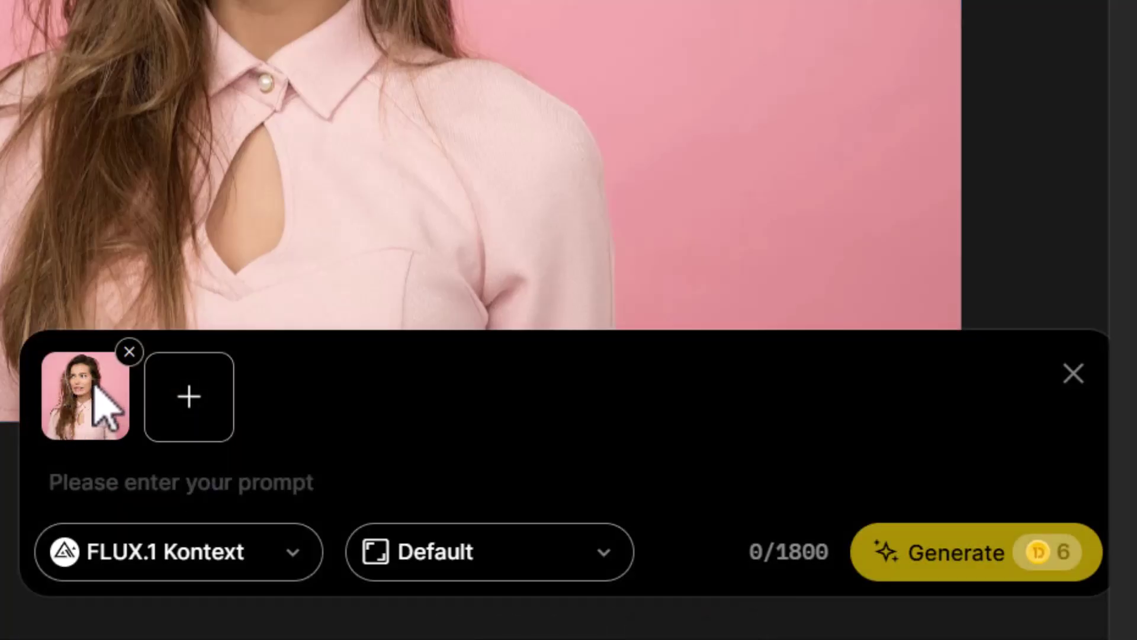
Generate a 16:9 FLUX.1 Kontext edit: 'Keep the girl the same but change the background to a busy city street'.
{"action": "left_click", "coordinate": [288, 566]}
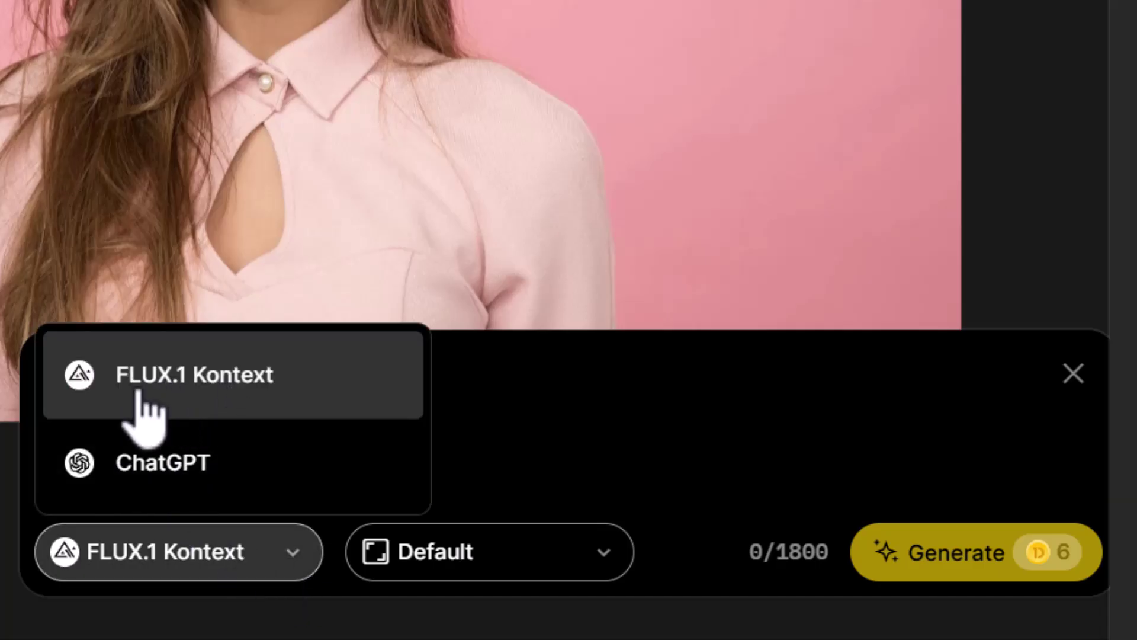
{"action": "left_click", "coordinate": [187, 386]}
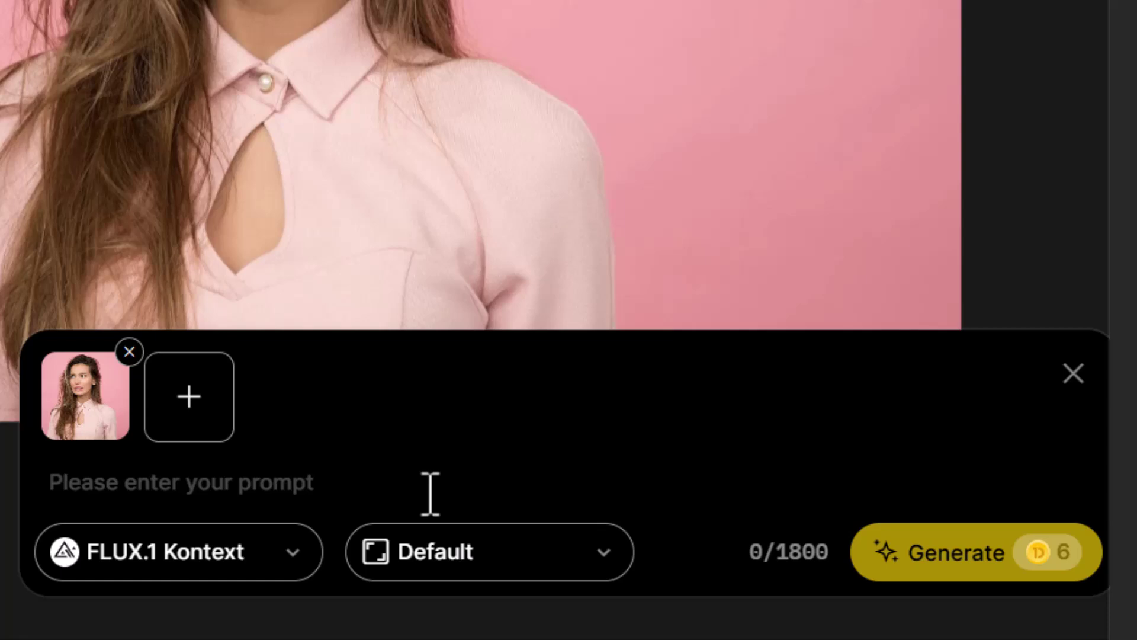
{"action": "left_click", "coordinate": [584, 554]}
{"action": "left_click", "coordinate": [410, 448]}
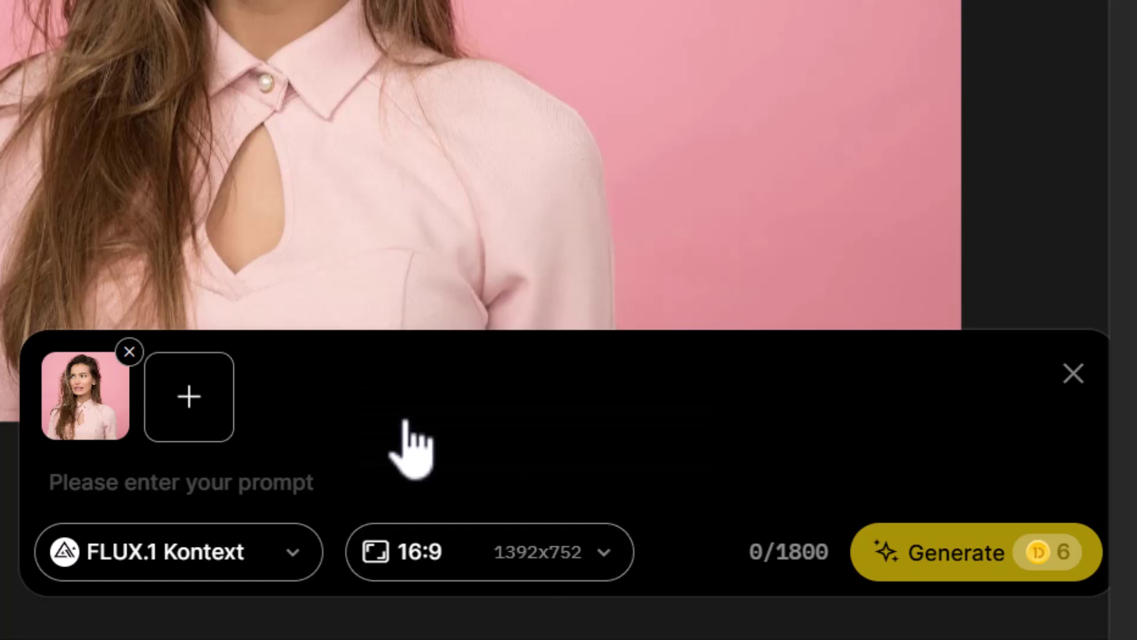
{"action": "left_click", "coordinate": [223, 488]}
{"action": "type", "text": "Keep the girl the same but change the background to a busy city street"}
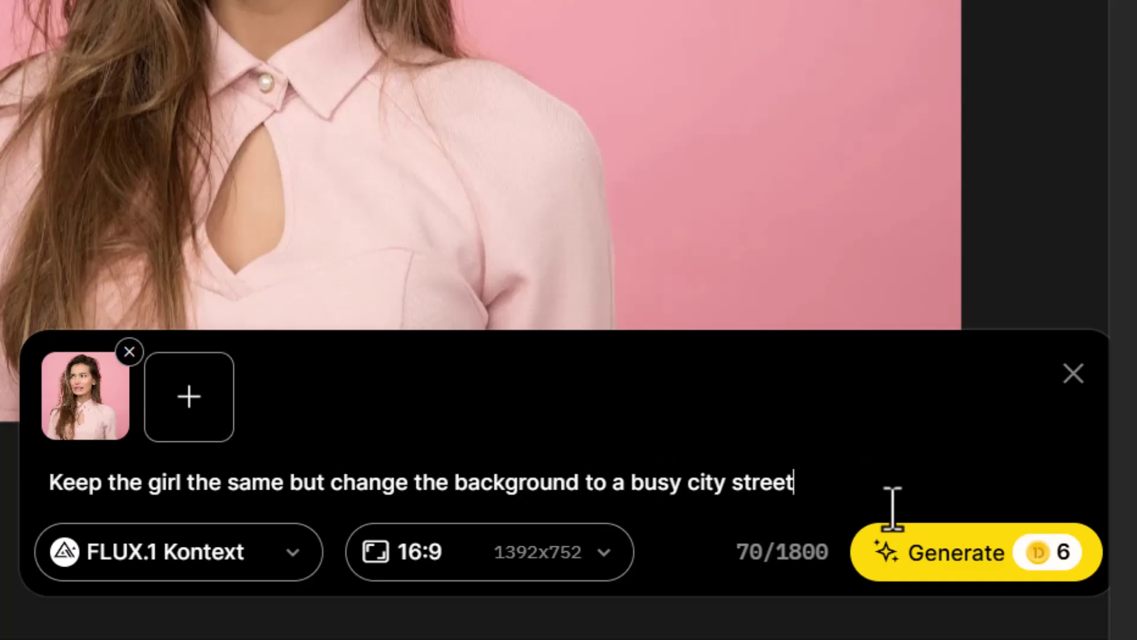
{"action": "left_click", "coordinate": [934, 555]}
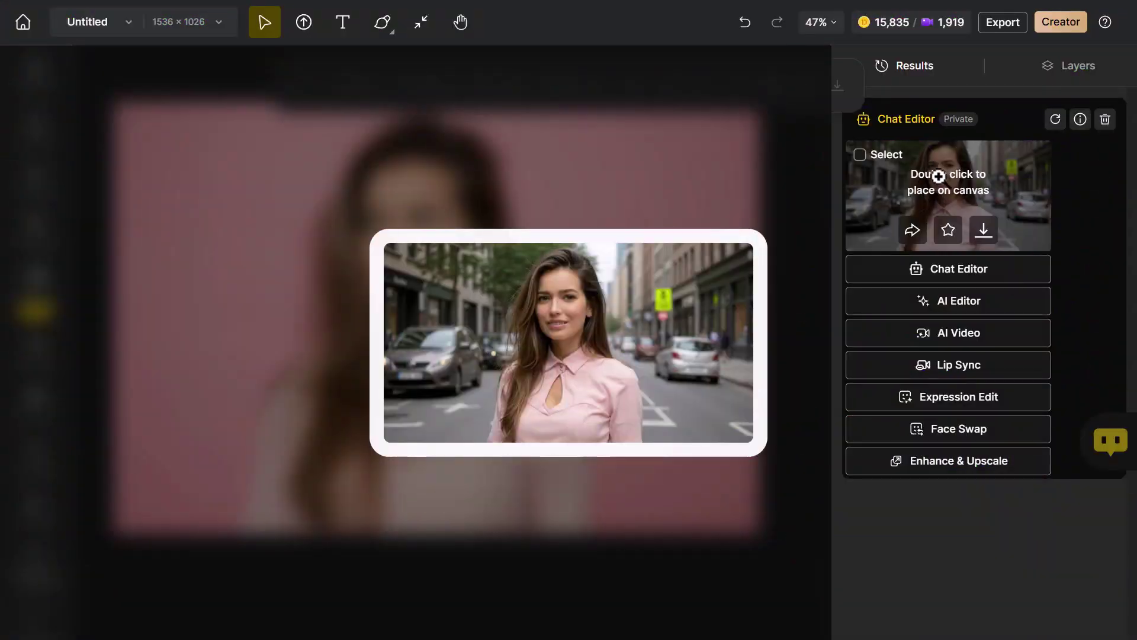
Place the city-street result on the canvas and delete the pink-background original.
{"action": "double_click", "coordinate": [938, 176]}
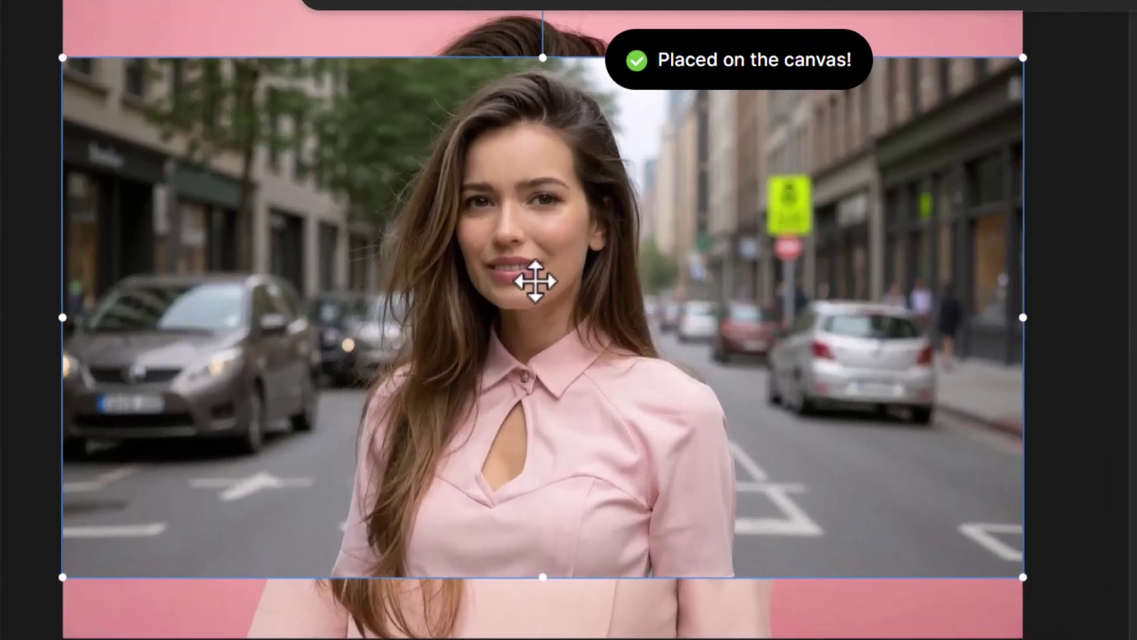
{"action": "left_click", "coordinate": [246, 44]}
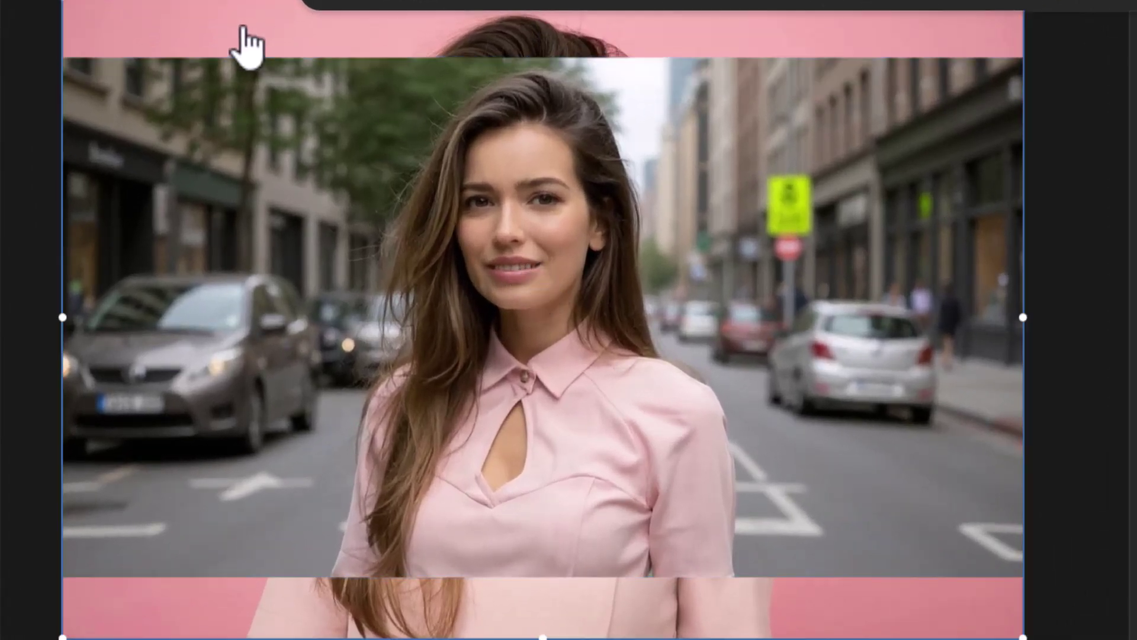
{"action": "key", "text": "Delete"}
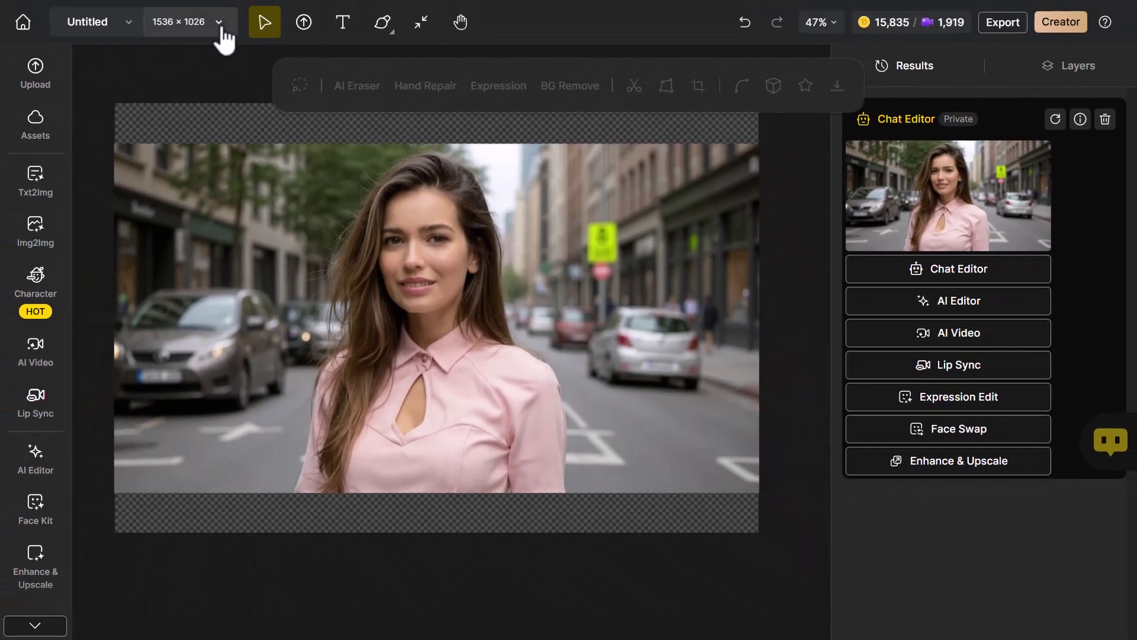
Resize the canvas to 16:9 at 1536×864.
{"action": "left_click", "coordinate": [223, 31]}
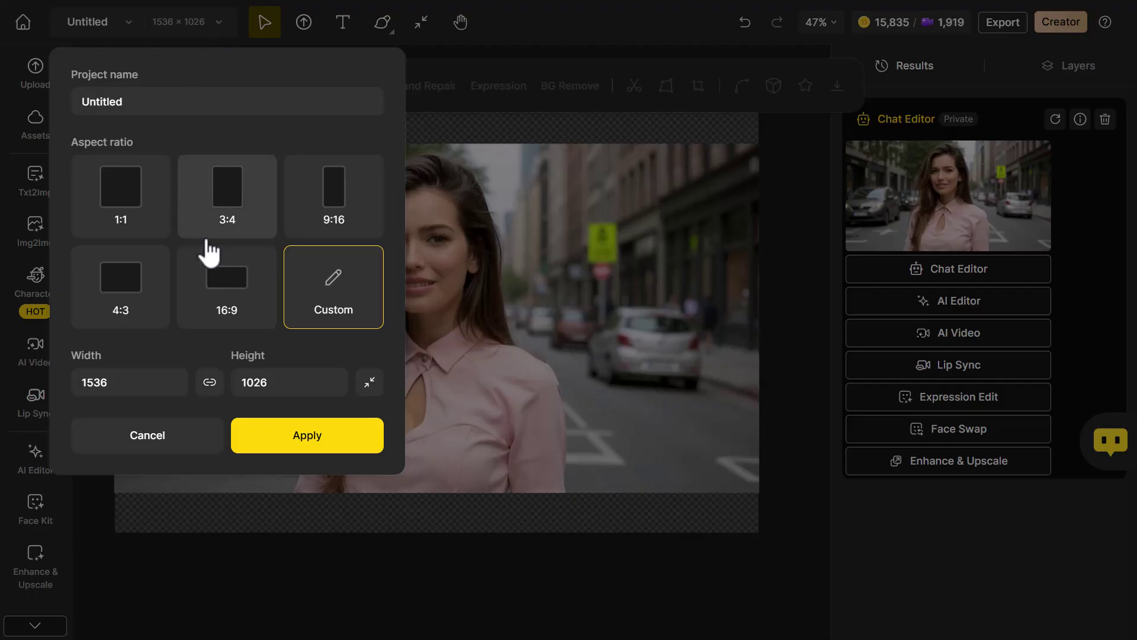
{"action": "left_click", "coordinate": [228, 304]}
{"action": "left_click", "coordinate": [277, 430]}
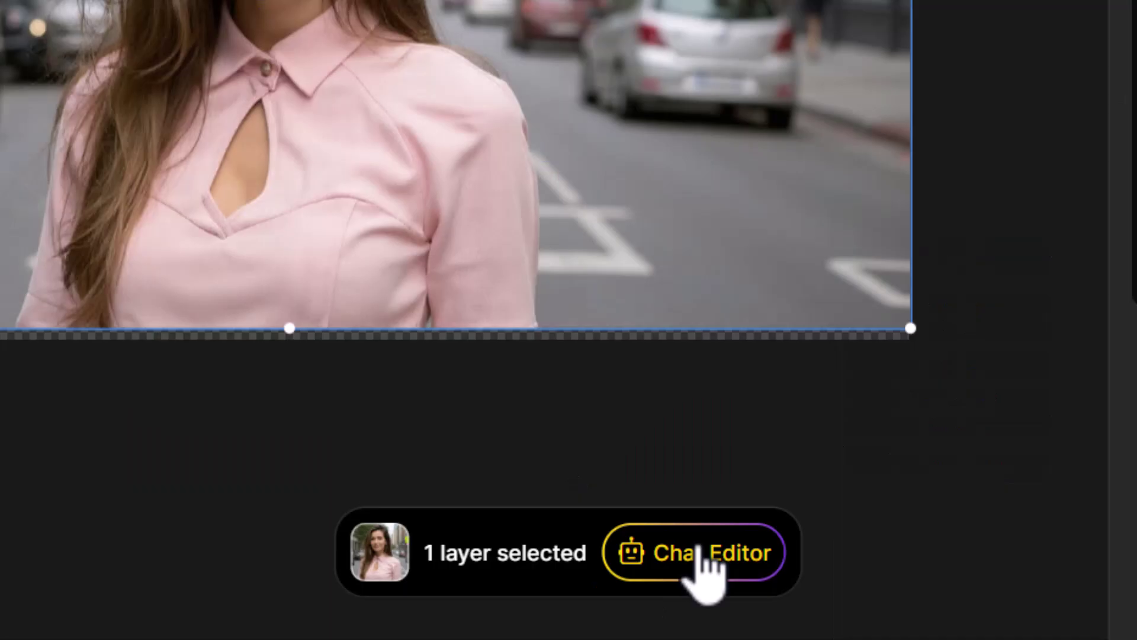
Generate a ChatGPT Landscape 1536x1024 edit making her hair blonde and her expression smiling.
{"action": "left_click", "coordinate": [631, 596]}
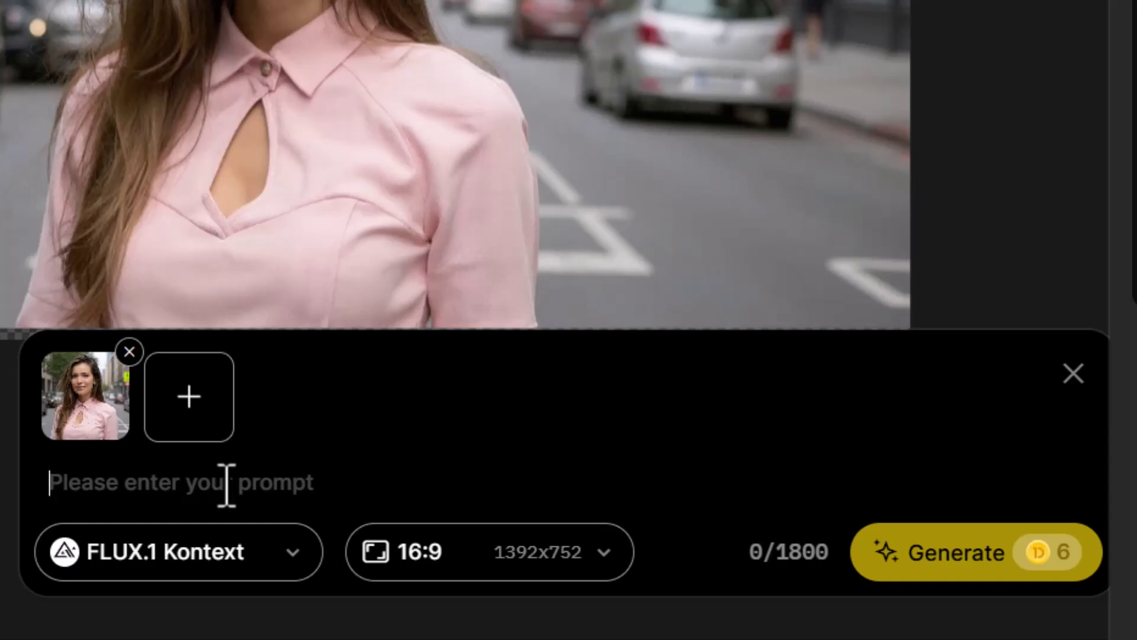
{"action": "type", "text": "make the girls hair blonde, have her smiling"}
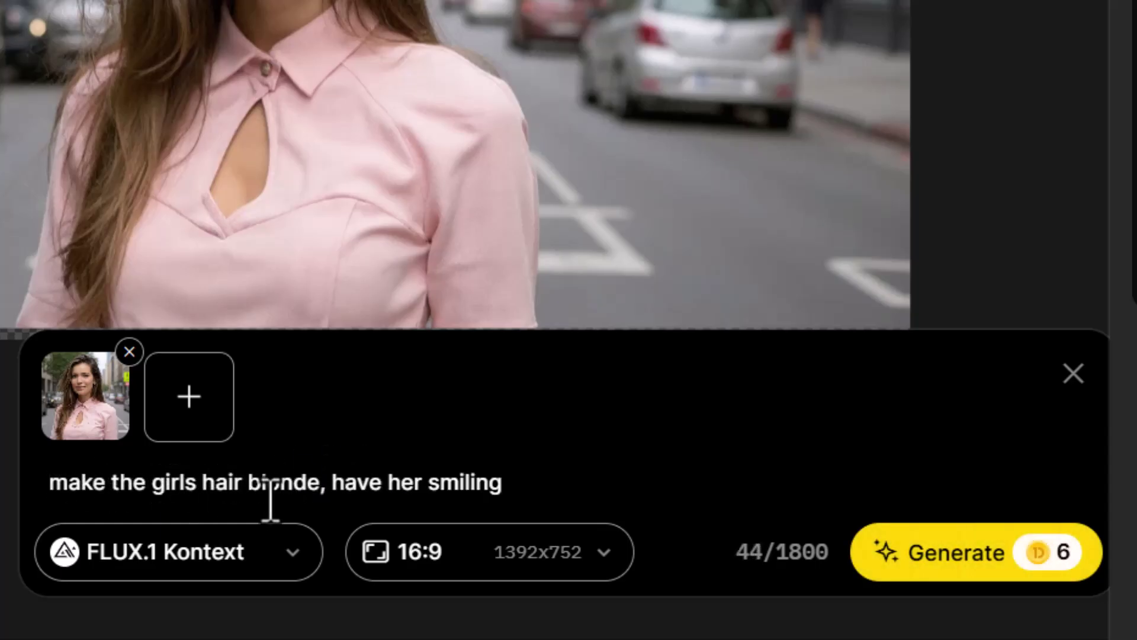
{"action": "left_click", "coordinate": [174, 559]}
{"action": "left_click", "coordinate": [166, 463]}
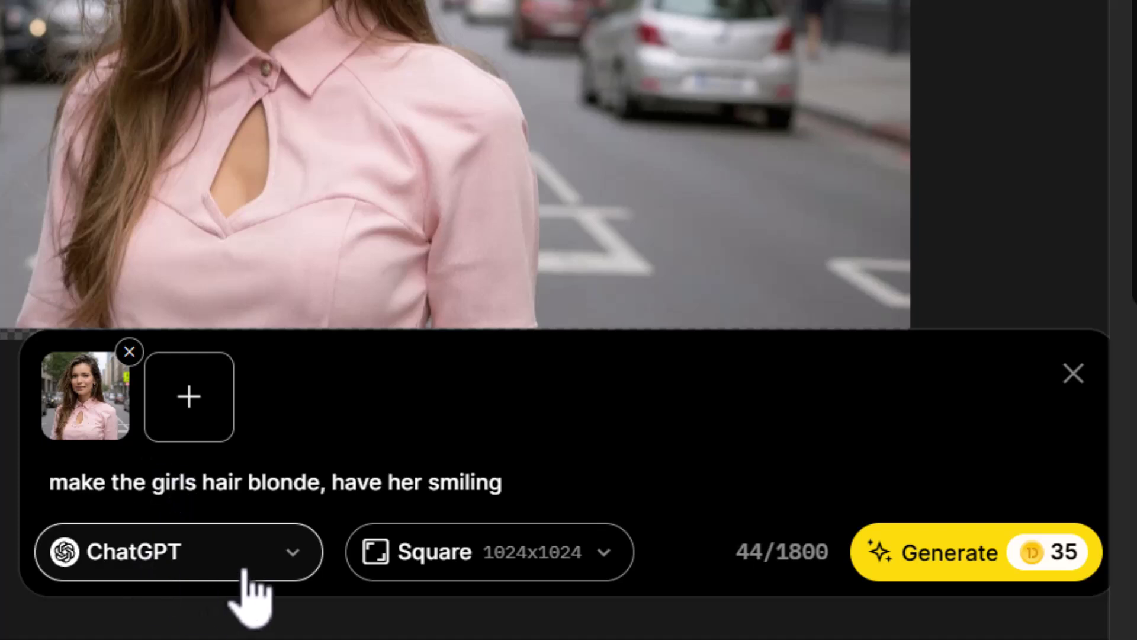
{"action": "left_click", "coordinate": [487, 567]}
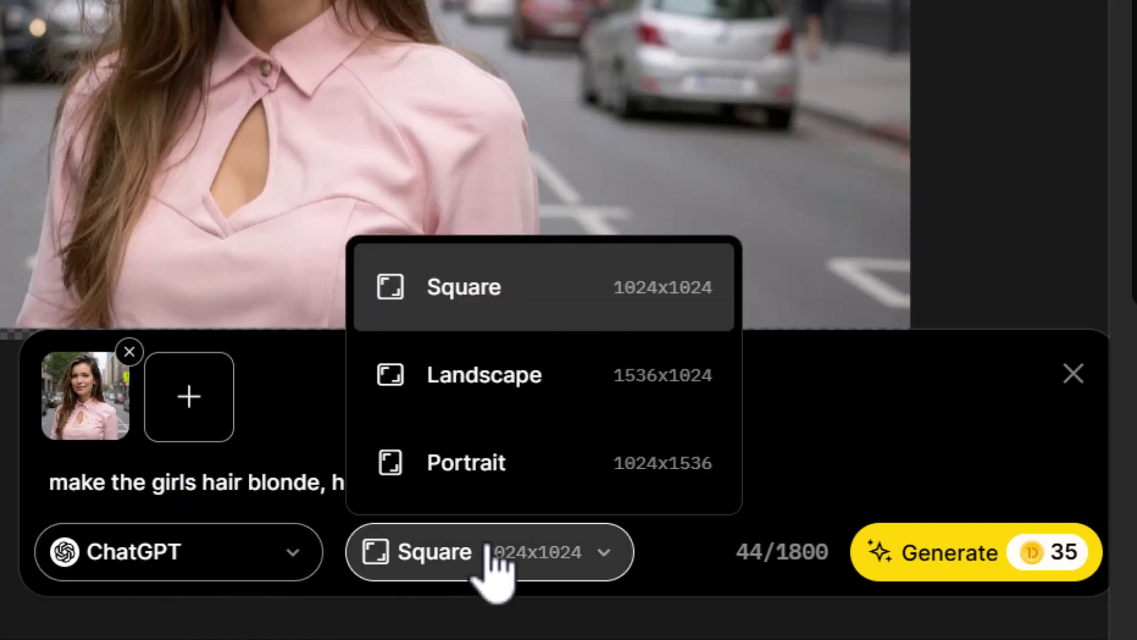
{"action": "left_click", "coordinate": [503, 379]}
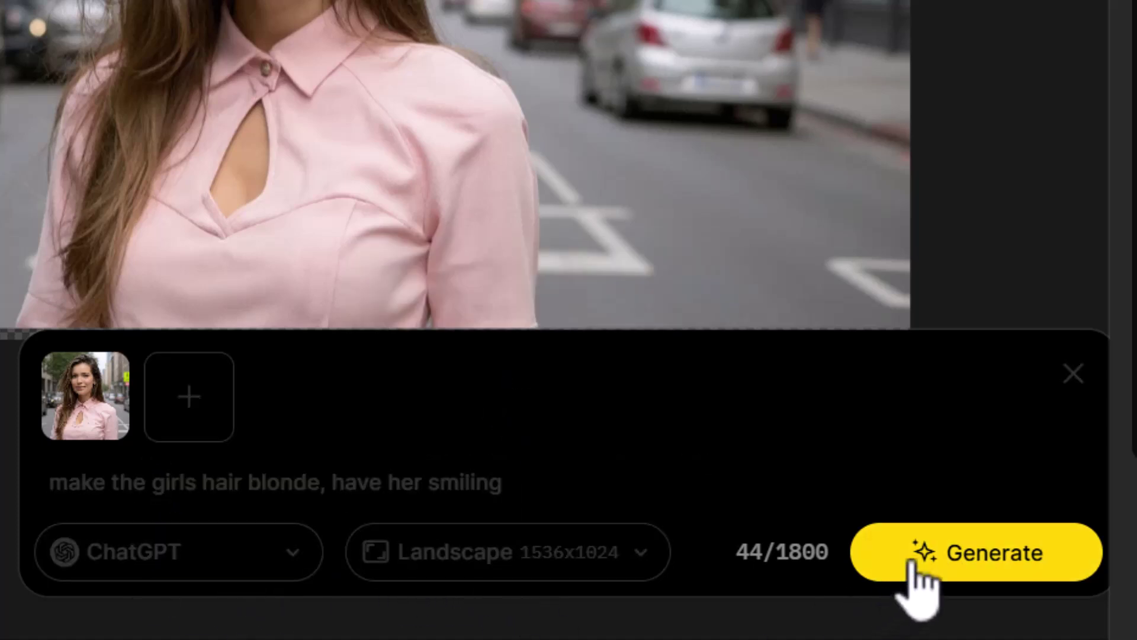
{"action": "left_click", "coordinate": [911, 579]}
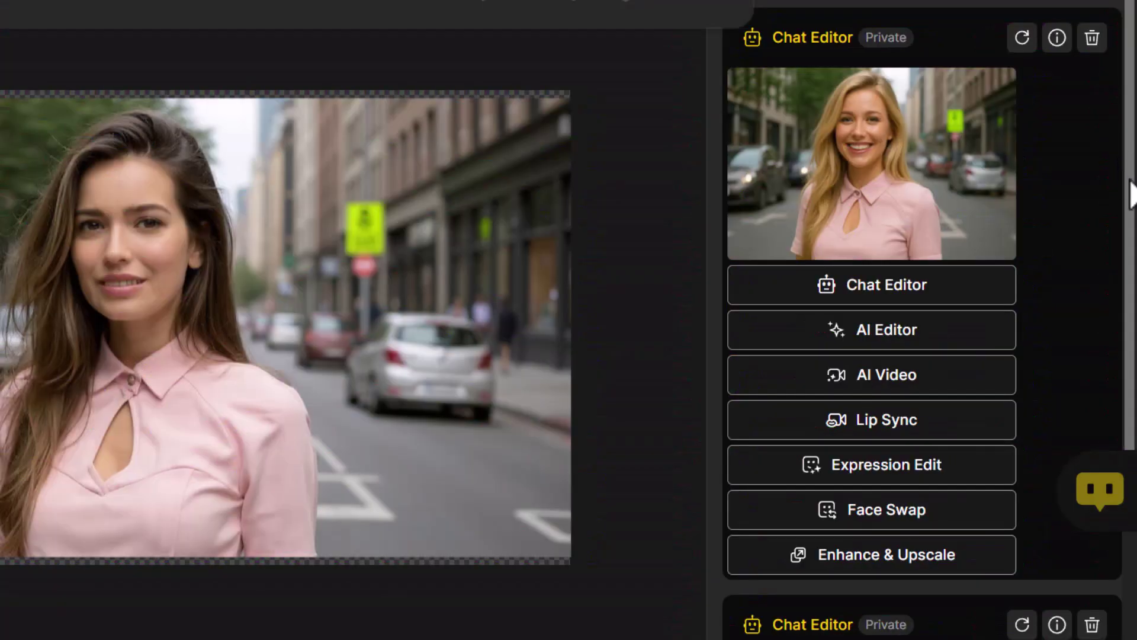
{"action": "mouse_move", "coordinate": [908, 157]}
Start a FLUX.1 Kontext chat edit of the street photo with the blond-hair-and-smile prompt.
{"action": "left_click", "coordinate": [440, 241]}
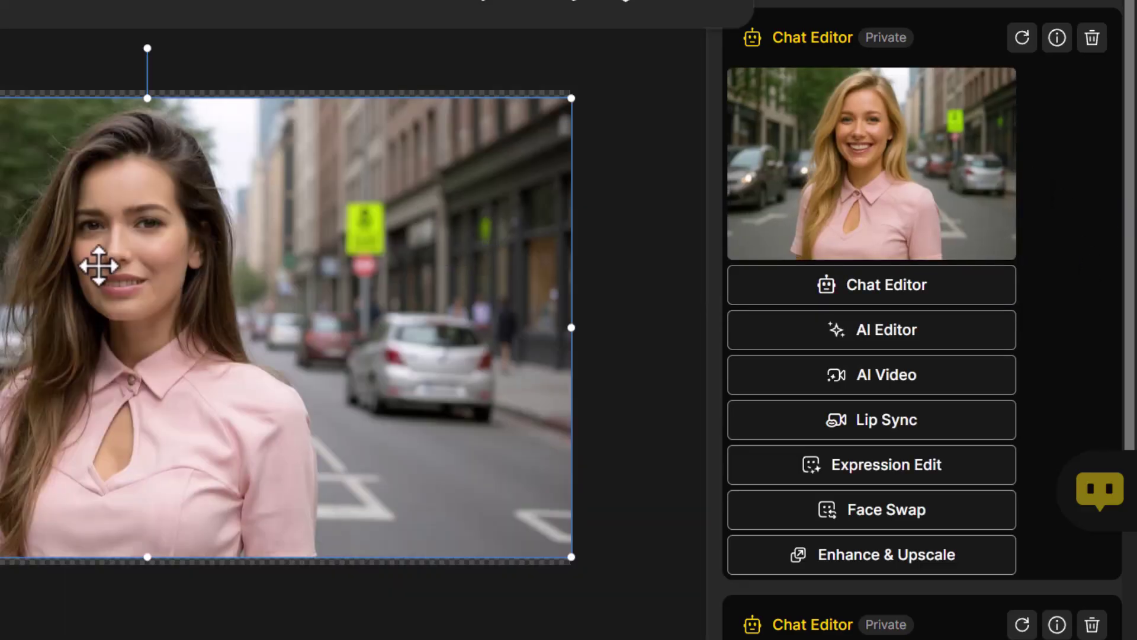
{"action": "left_click", "coordinate": [711, 584]}
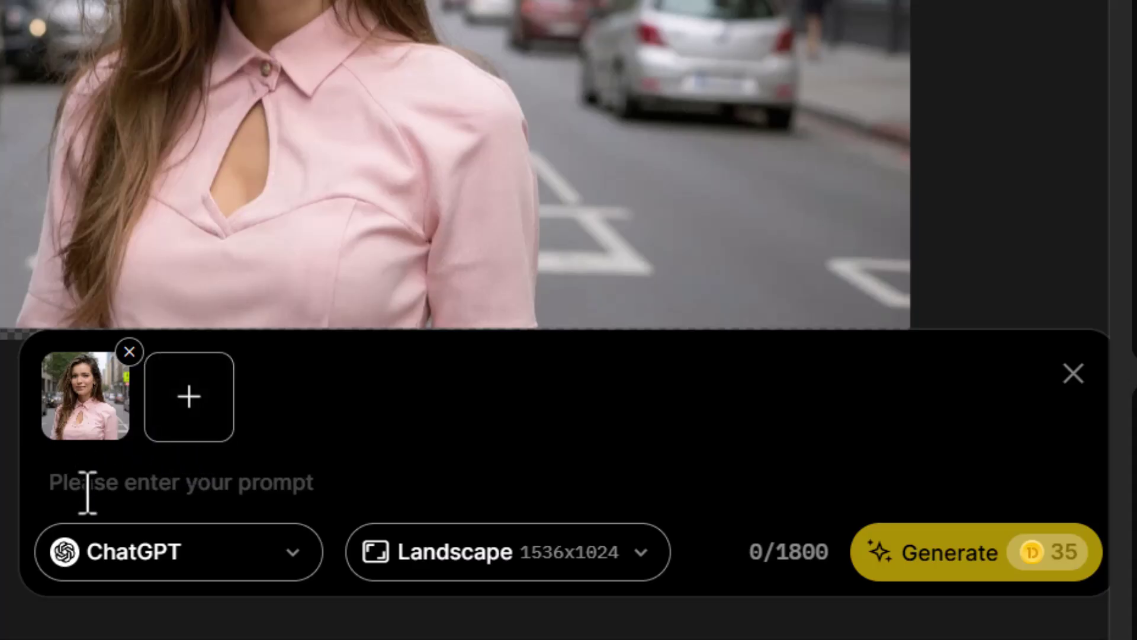
{"action": "left_click", "coordinate": [256, 553]}
{"action": "left_click", "coordinate": [172, 393]}
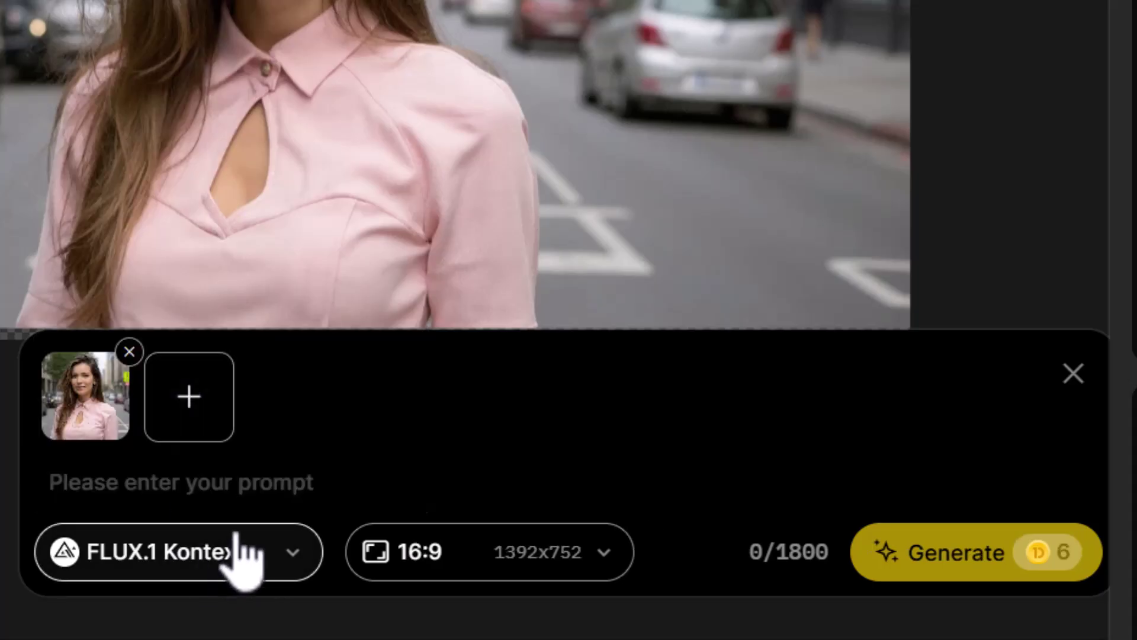
{"action": "type", "text": "make the girls hair blond, giver a smile but leave the rest of the image the same"}
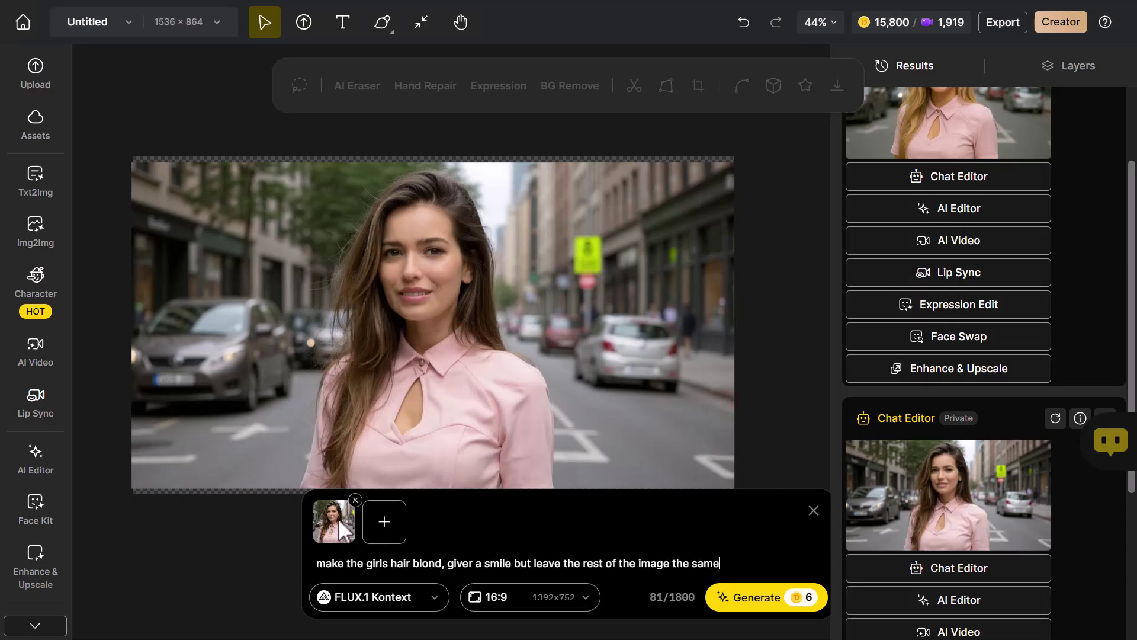
Generate the blond, smiling edit as Layer 3 and toggle its visibility to compare.
{"action": "left_click", "coordinate": [761, 598]}
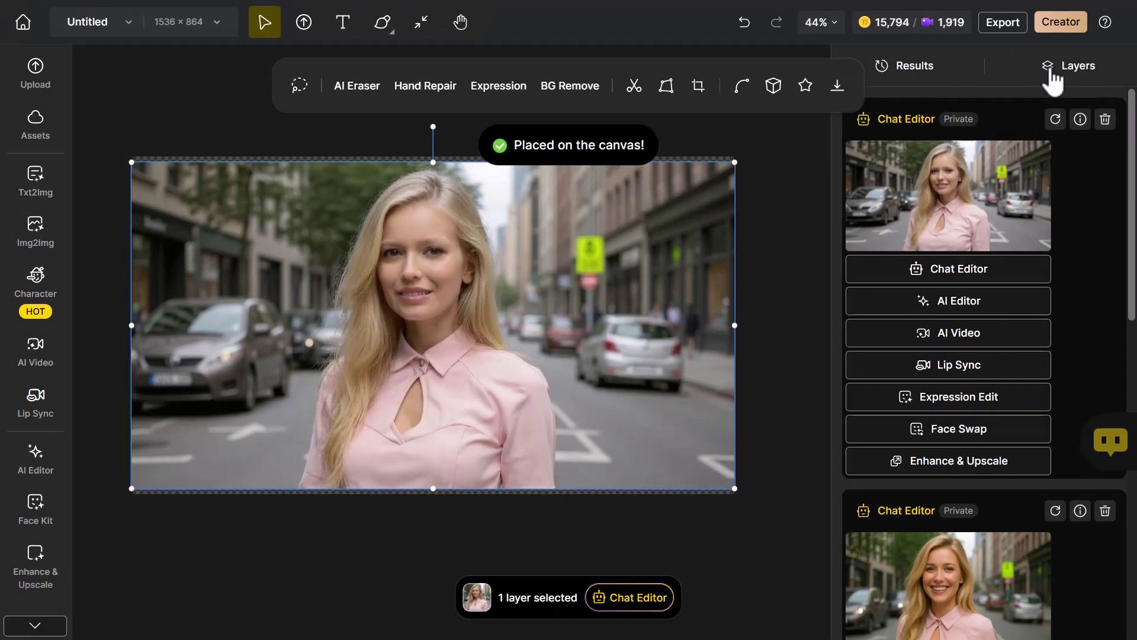
{"action": "left_click", "coordinate": [1051, 68]}
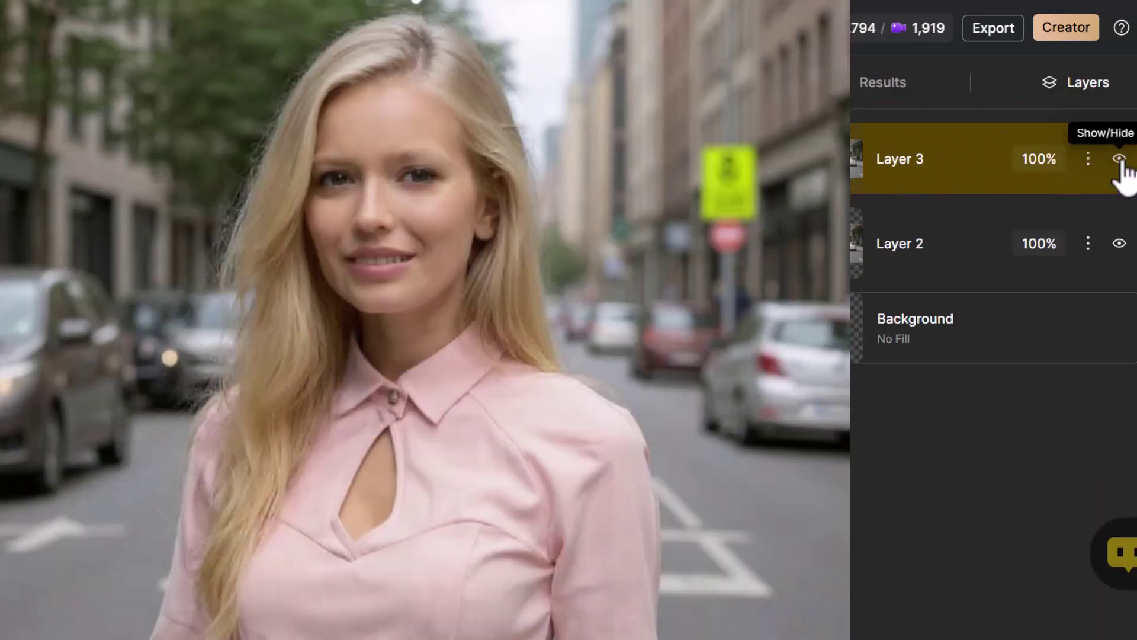
{"action": "left_click", "coordinate": [1103, 126]}
{"action": "left_click", "coordinate": [1104, 126]}
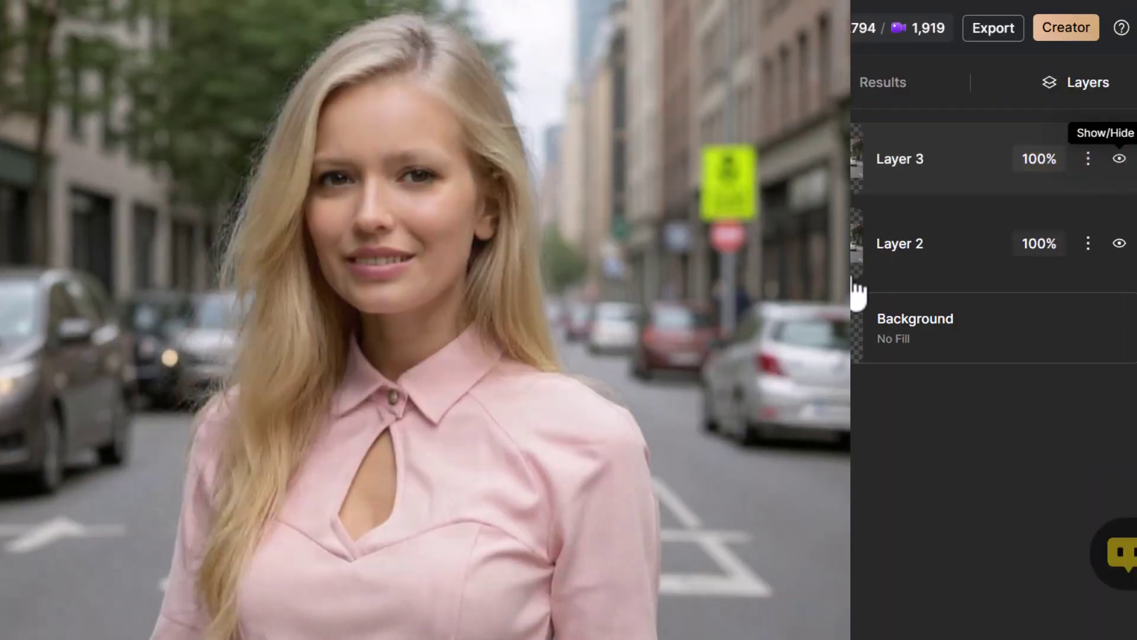
{"action": "left_click", "coordinate": [729, 574]}
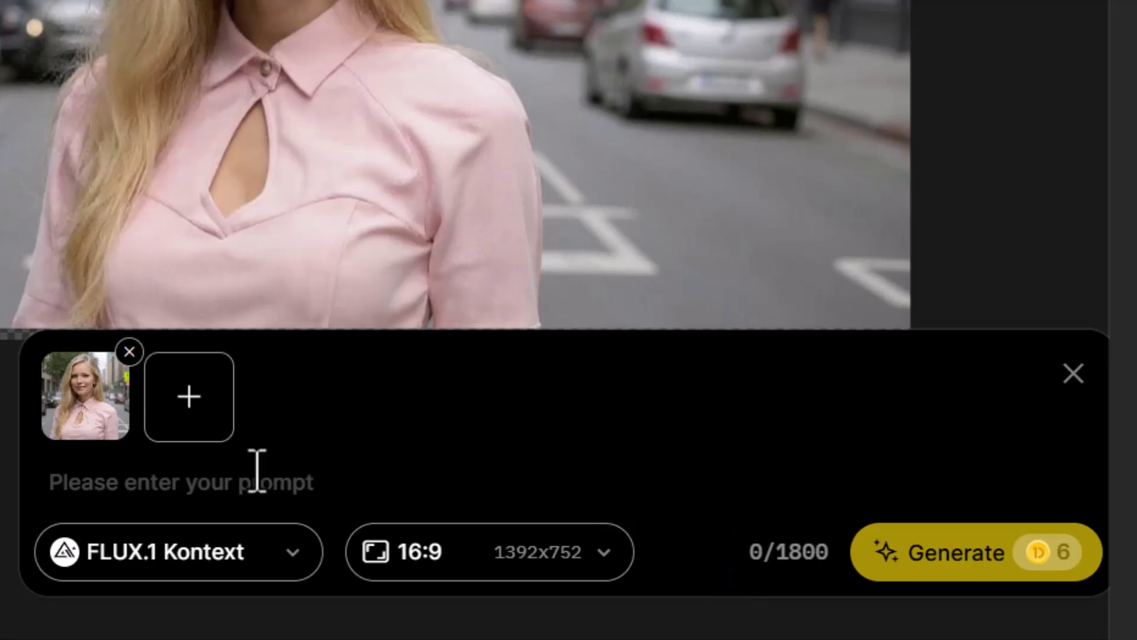
Generate a FLUX.1 Kontext edit giving her a black t-shirt, then enlarge the portrait.
{"action": "type", "text": "change her top to a black t-shirt, keep the rest of the image the same"}
{"action": "left_click_drag", "start_coordinate": [399, 487], "coordinate": [771, 488]}
{"action": "left_click", "coordinate": [783, 487]}
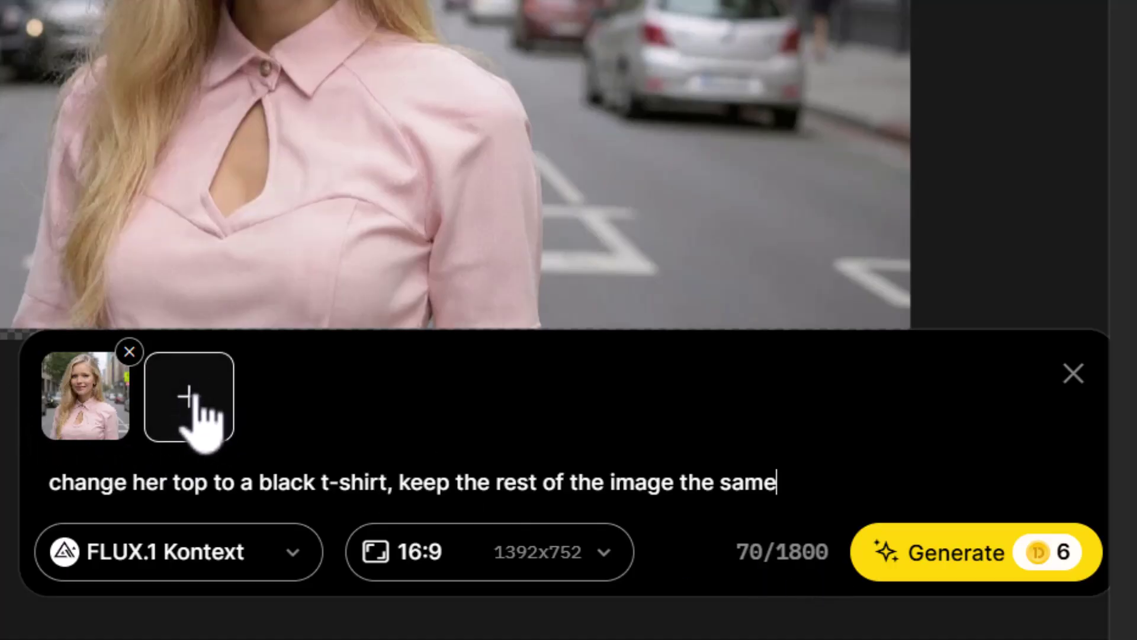
{"action": "left_click", "coordinate": [968, 559]}
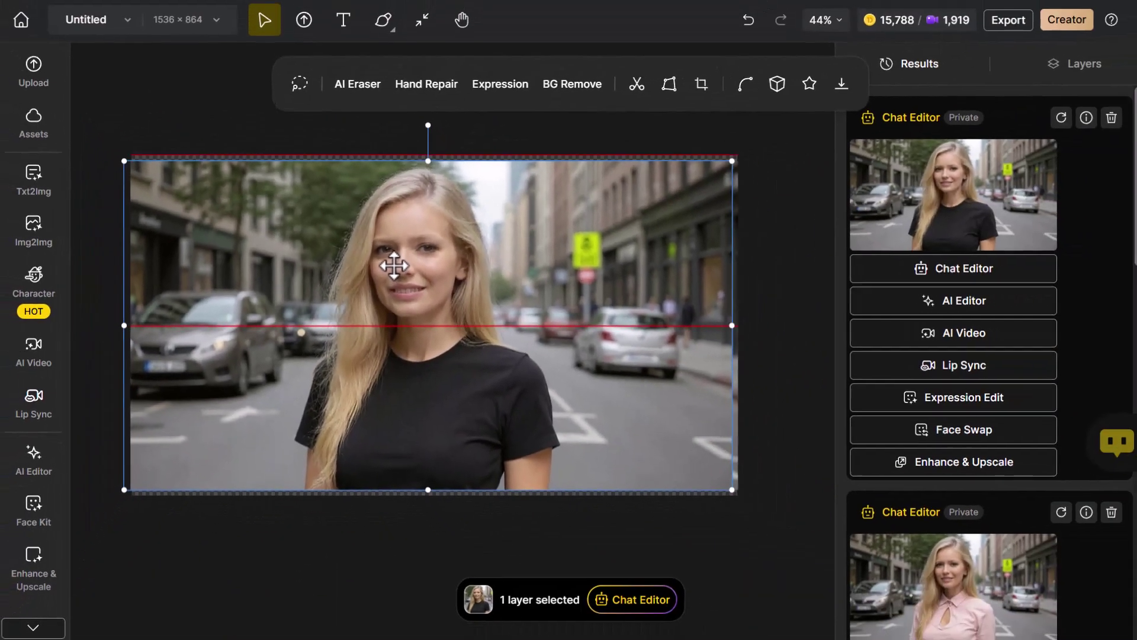
{"action": "left_click_drag", "start_coordinate": [732, 485], "coordinate": [754, 500]}
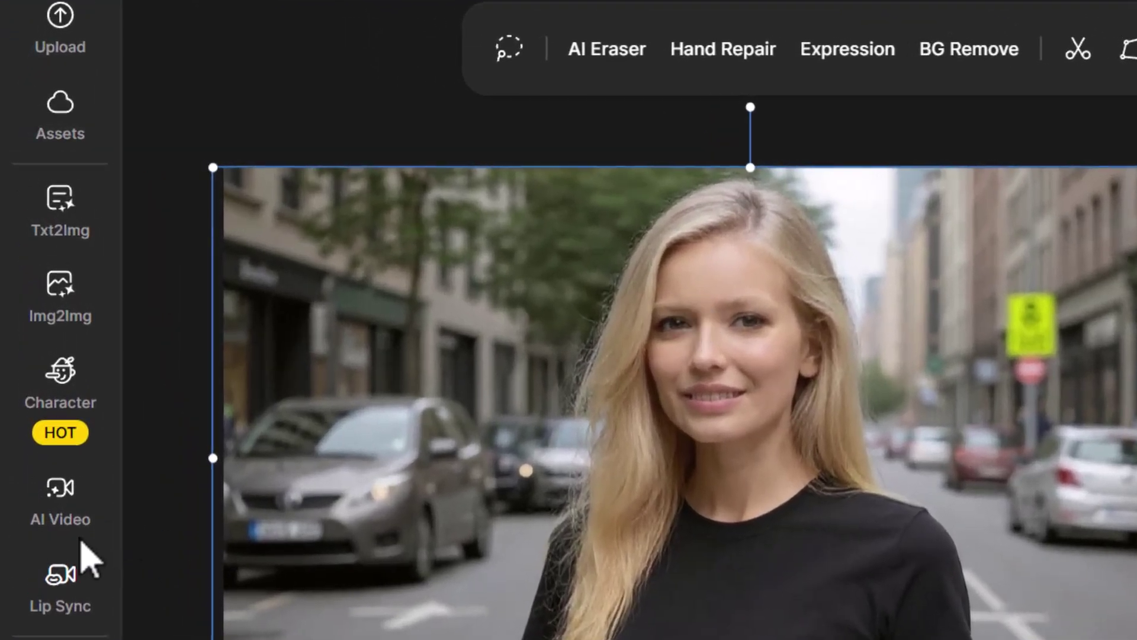
Set AI Video to Kling 2.1 and paste the smiling-then-surprised video prompt.
{"action": "left_click", "coordinate": [42, 397]}
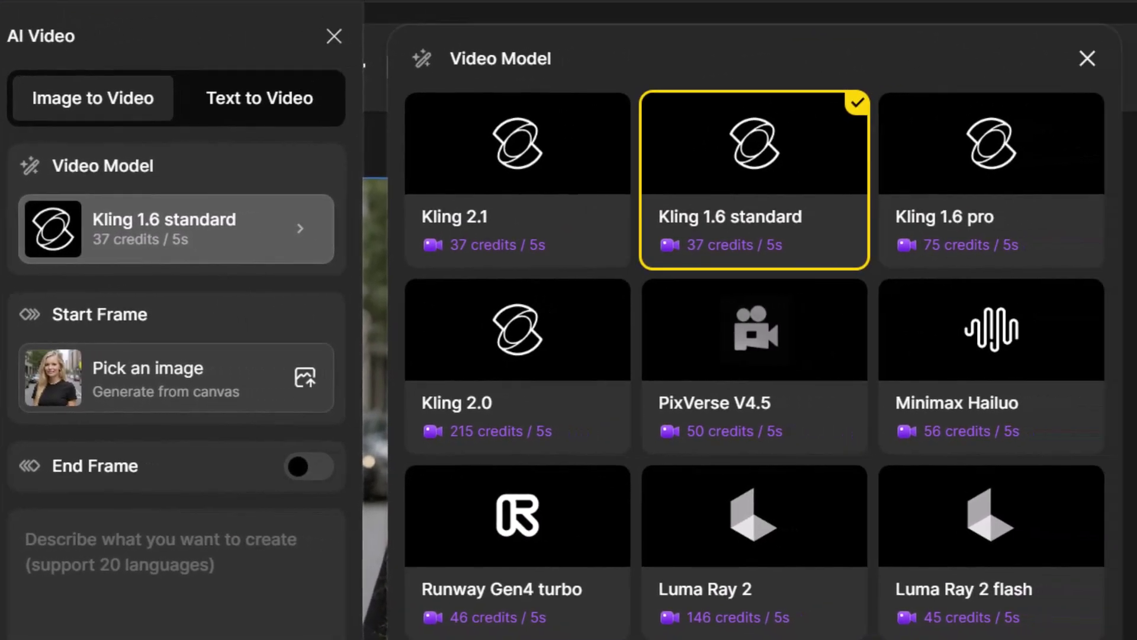
{"action": "left_click", "coordinate": [453, 210]}
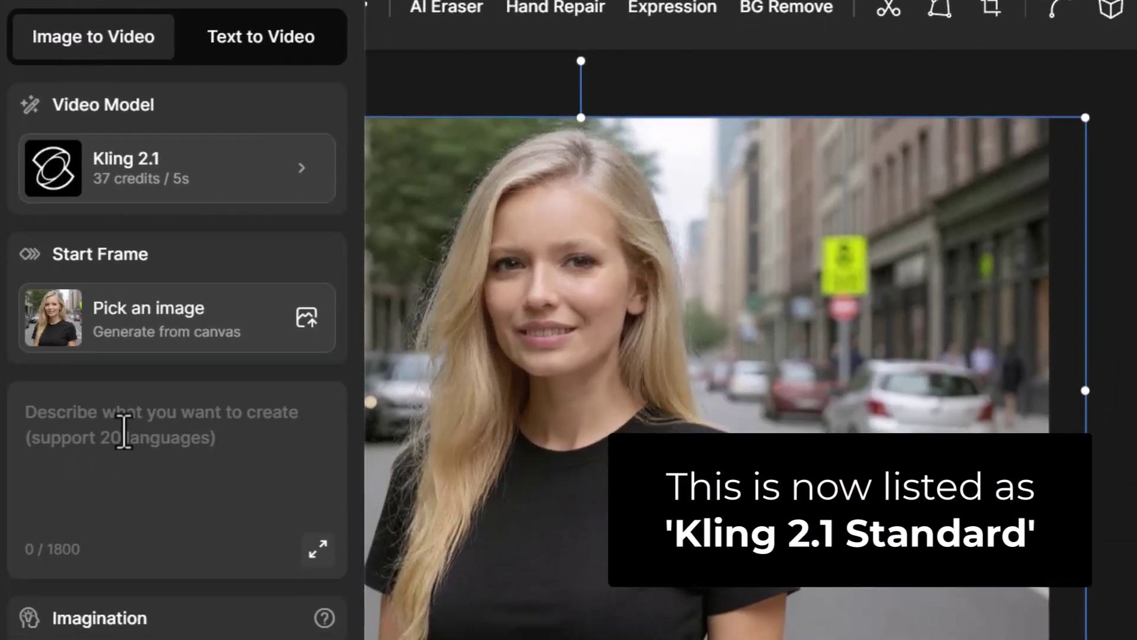
{"action": "left_click", "coordinate": [117, 461]}
{"action": "type", "text": "a woman on the street smiles then her expression changes to surprise, and she places her hands on her chest.  Cars are moving in the background and we zoom in on her face slowly throughout"}
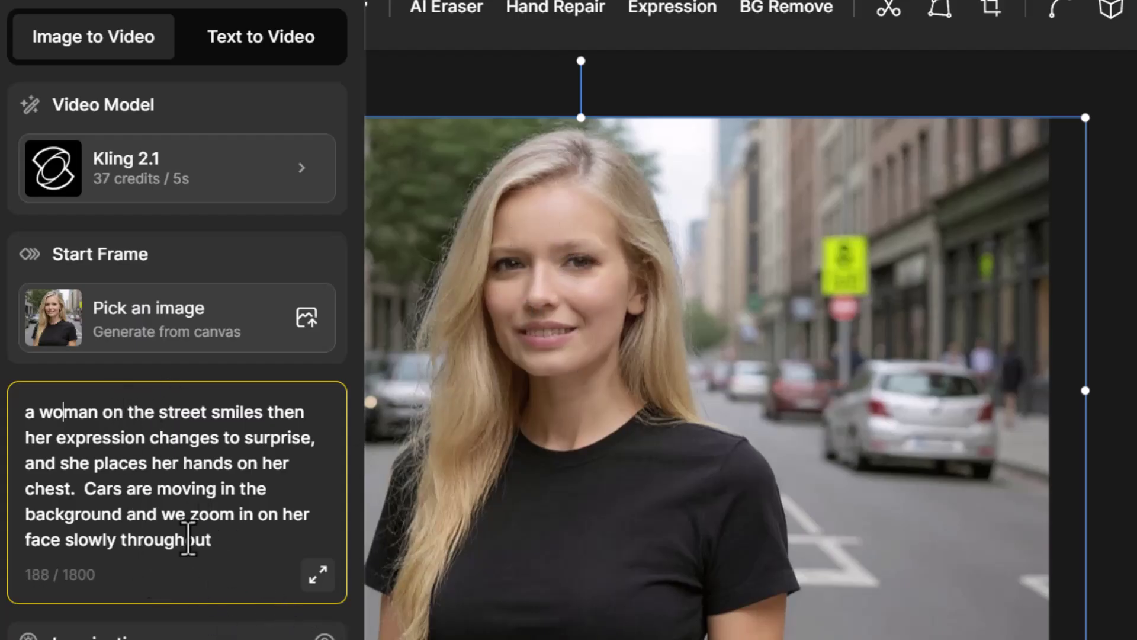
{"action": "left_click", "coordinate": [158, 177]}
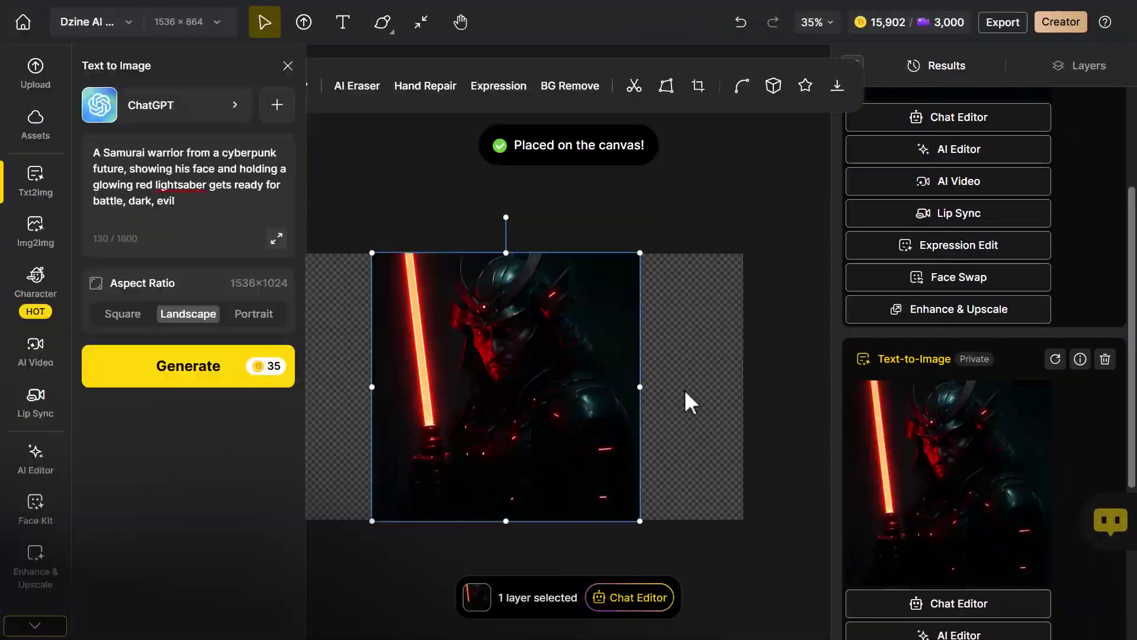
Face-swap an uploaded replacement face onto the samurai and place the result.
{"action": "left_click", "coordinate": [36, 506]}
{"action": "left_click", "coordinate": [201, 127]}
{"action": "scroll", "coordinate": [607, 443], "scroll_direction": "up", "scroll_amount": 3}
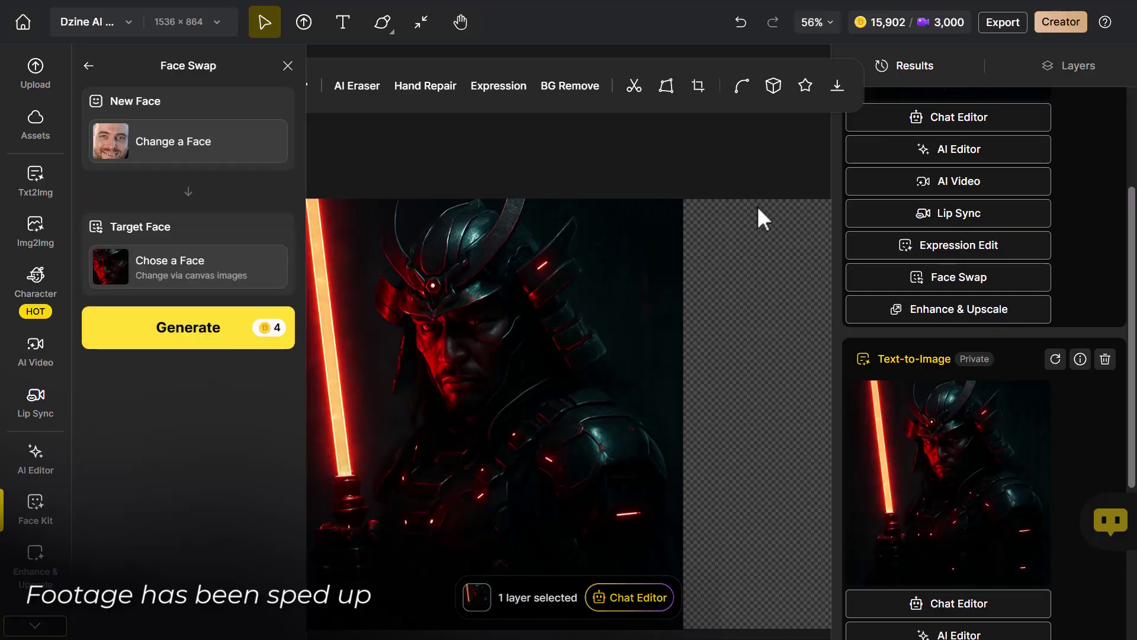
{"action": "left_click", "coordinate": [190, 325]}
{"action": "double_click", "coordinate": [972, 178]}
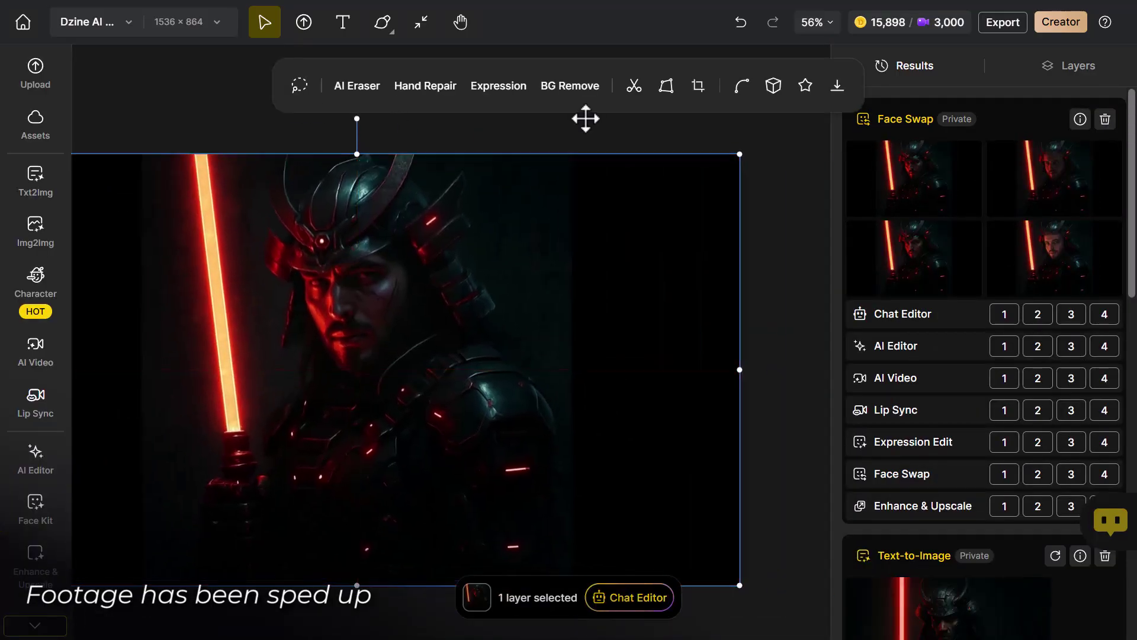
Remove the samurai's background and cut the lightsaber onto its own layer.
{"action": "left_click", "coordinate": [585, 95]}
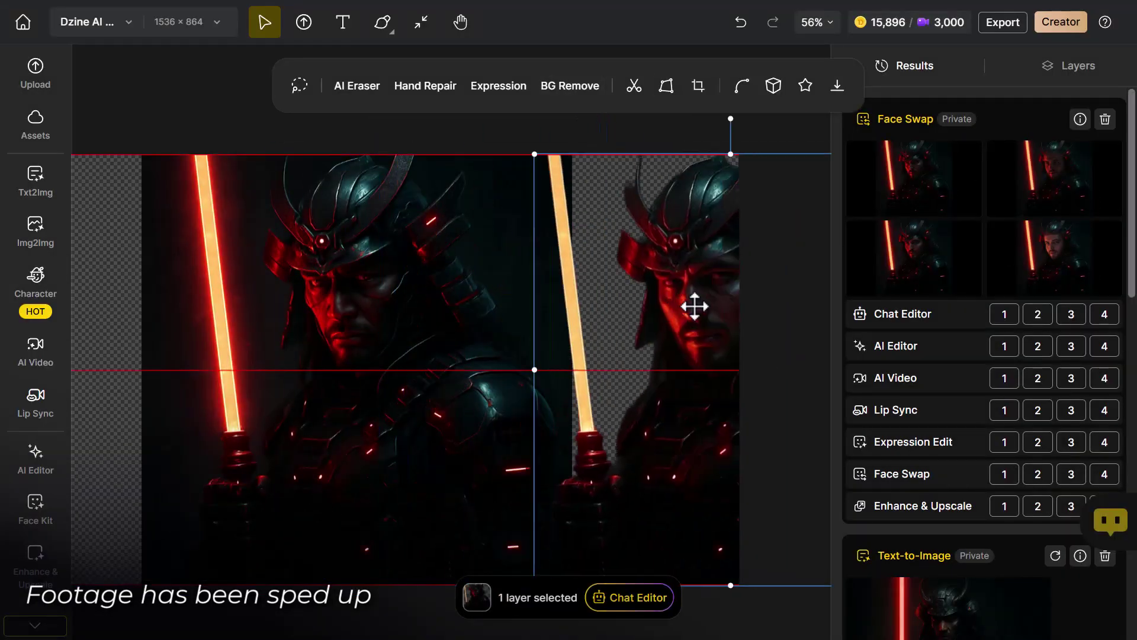
{"action": "left_click", "coordinate": [300, 86]}
{"action": "left_click_drag", "start_coordinate": [467, 193], "coordinate": [467, 194]}
{"action": "left_click", "coordinate": [769, 157]}
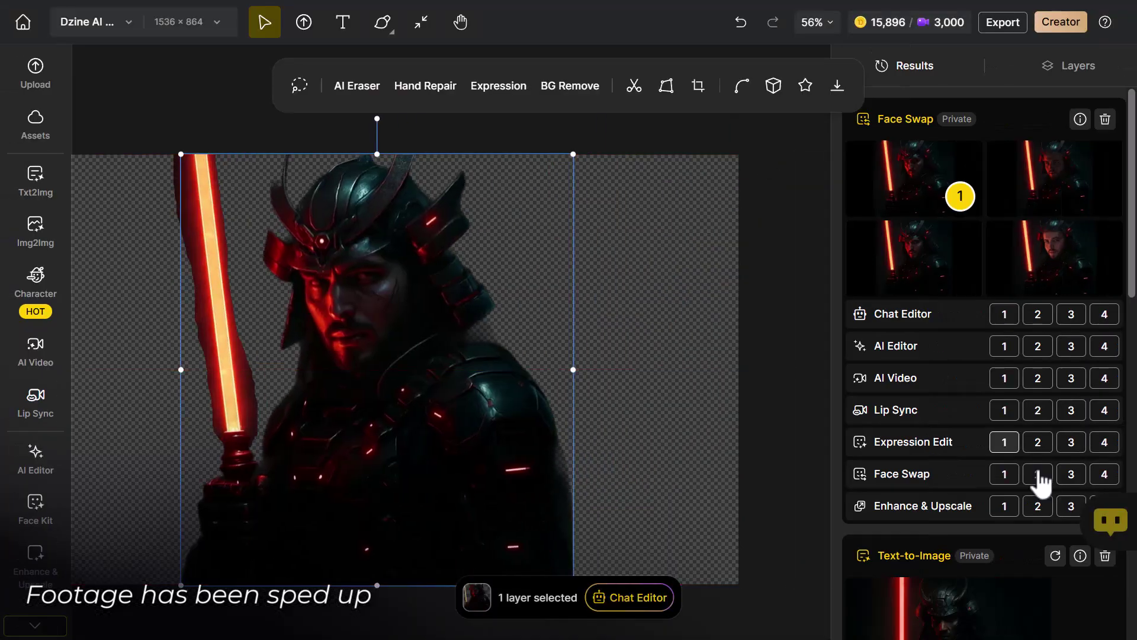
{"action": "left_click", "coordinate": [1041, 482]}
{"action": "key", "text": "Escape"}
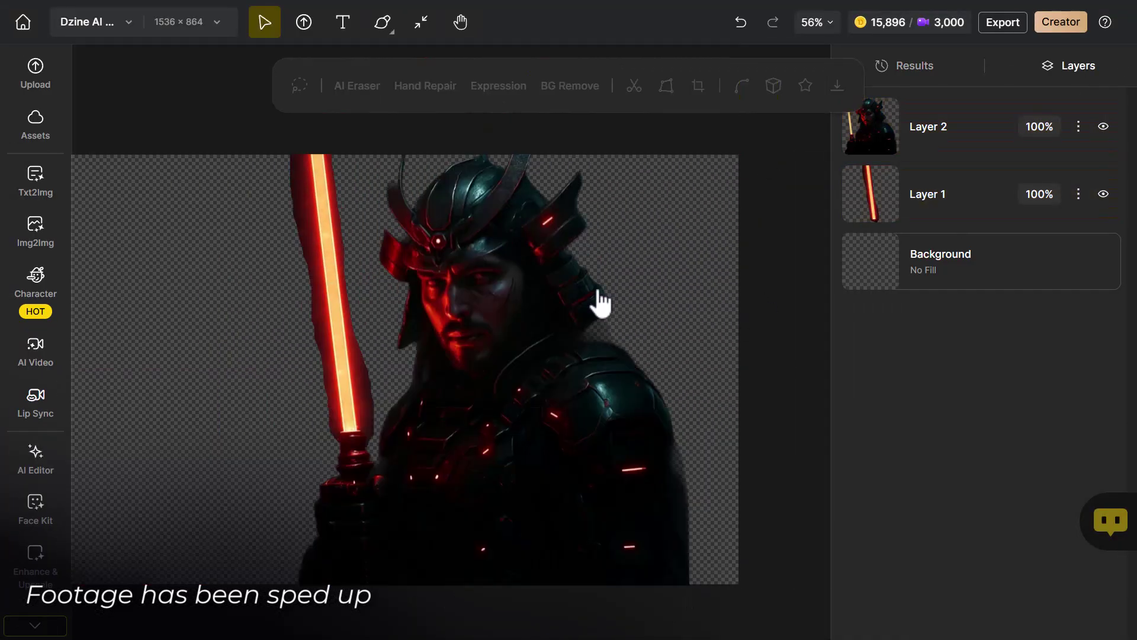
{"action": "scroll", "coordinate": [451, 168], "scroll_direction": "down", "scroll_amount": 5}
{"action": "left_click", "coordinate": [35, 180]}
Replace the prompt with 'a dark ancient temple with futuristic lights beaming into the sky, night, evil, japan', choosing FLUX.1 with colour matching.
{"action": "left_click", "coordinate": [102, 145]}
{"action": "key", "text": "ctrl+a"}
{"action": "type", "text": "a da"}
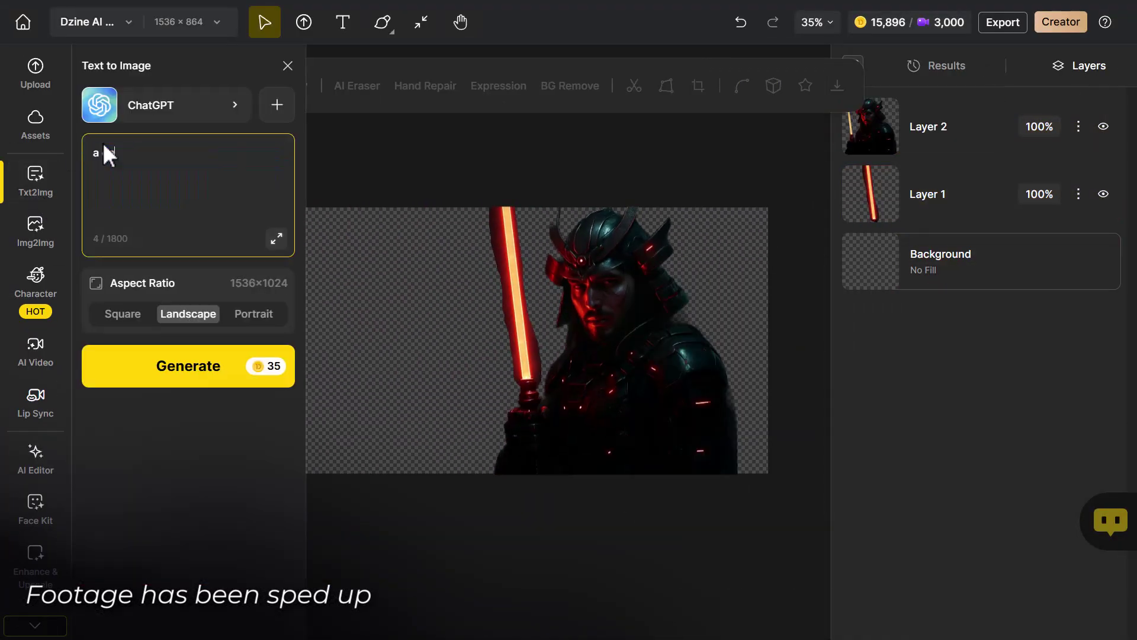
{"action": "type", "text": "rk ancient temple with futuristic lights beaming into the sky, night, evil, japa"}
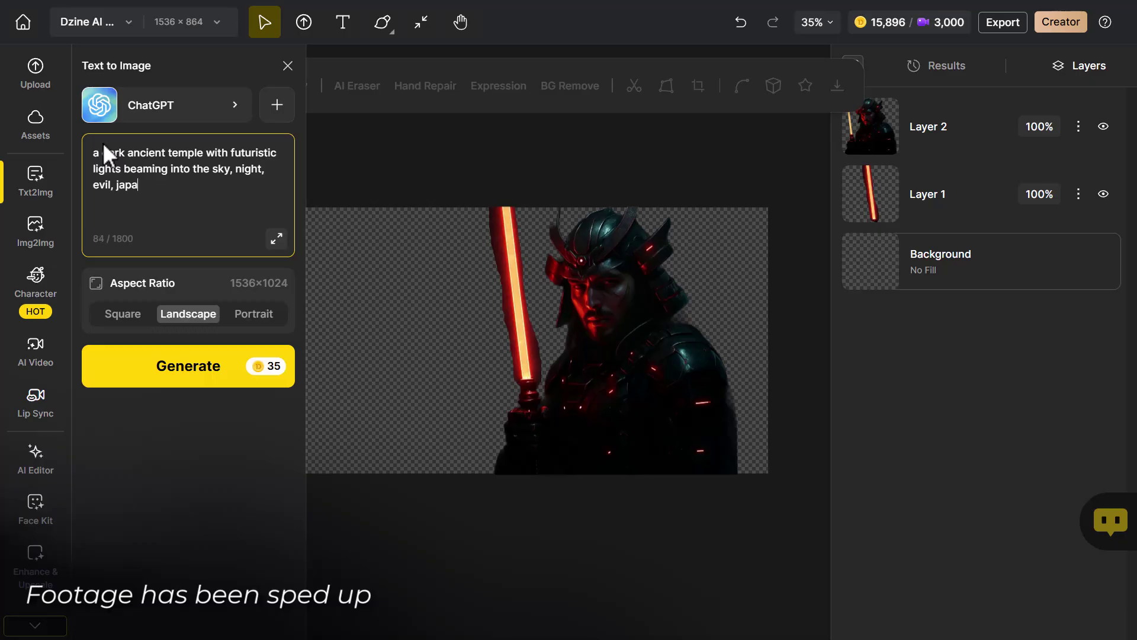
{"action": "type", "text": "nese themes and cyberpunk, red and dark tones"}
{"action": "left_click", "coordinate": [235, 104]}
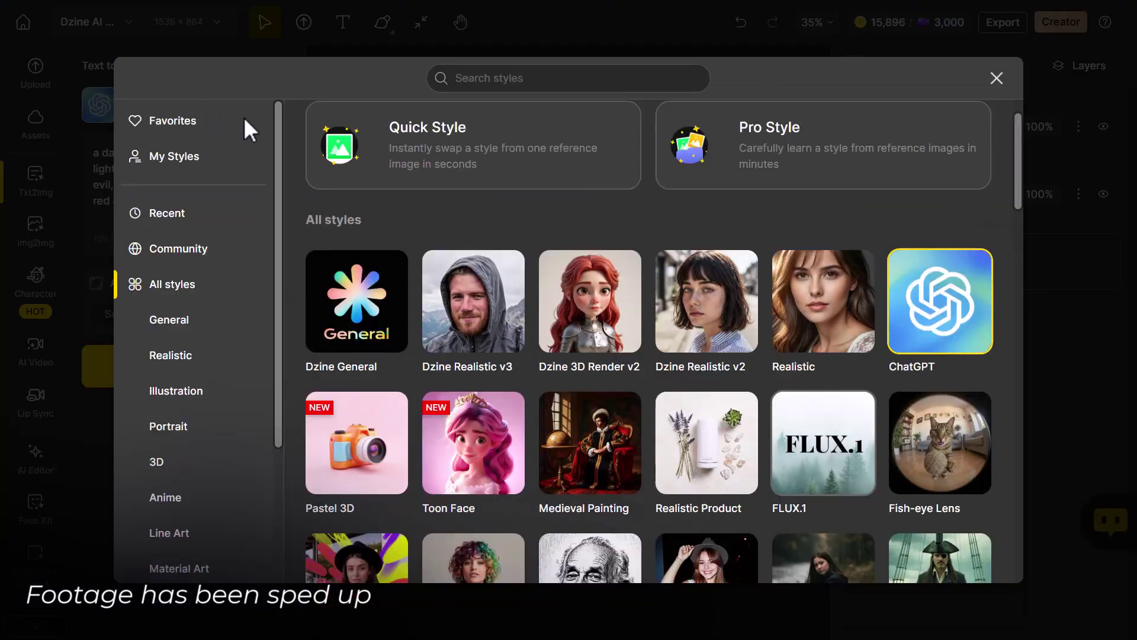
{"action": "left_click", "coordinate": [819, 444]}
{"action": "left_click", "coordinate": [271, 442]}
{"action": "left_click", "coordinate": [437, 431]}
Reselect the image model and generate the temple image.
{"action": "left_click", "coordinate": [142, 107]}
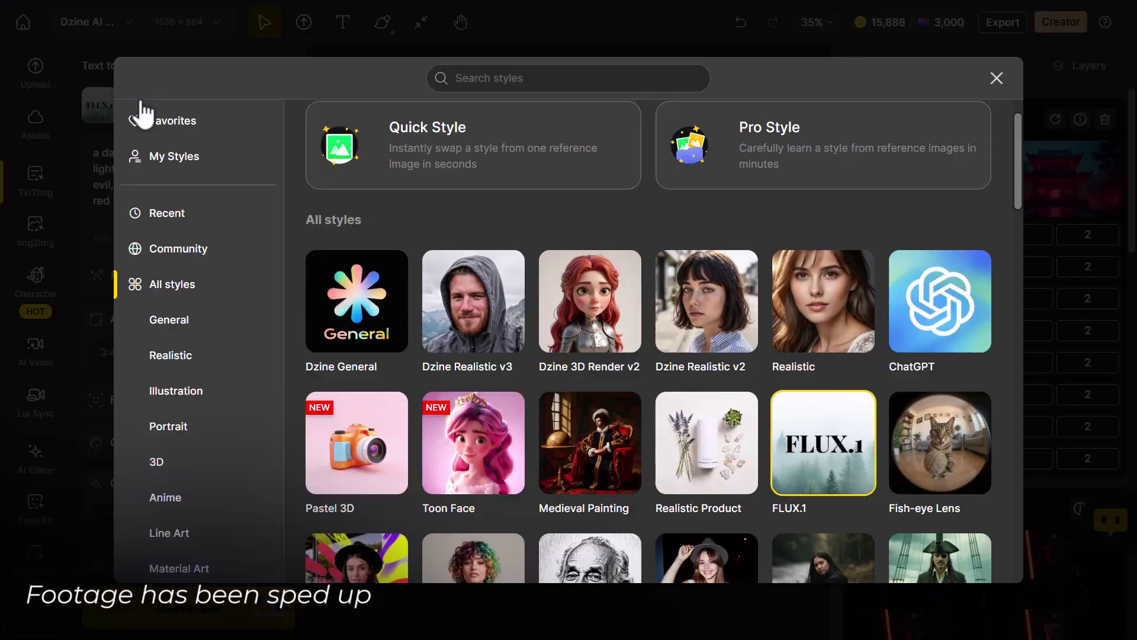
{"action": "scroll", "coordinate": [499, 286], "scroll_direction": "down", "scroll_amount": 5}
{"action": "scroll", "coordinate": [500, 287], "scroll_direction": "up", "scroll_amount": 5}
{"action": "left_click", "coordinate": [937, 300]}
{"action": "left_click", "coordinate": [188, 365]}
Place the temple on the canvas, shift it left, resize it, and layer it beneath the samurai and saber.
{"action": "double_click", "coordinate": [957, 218]}
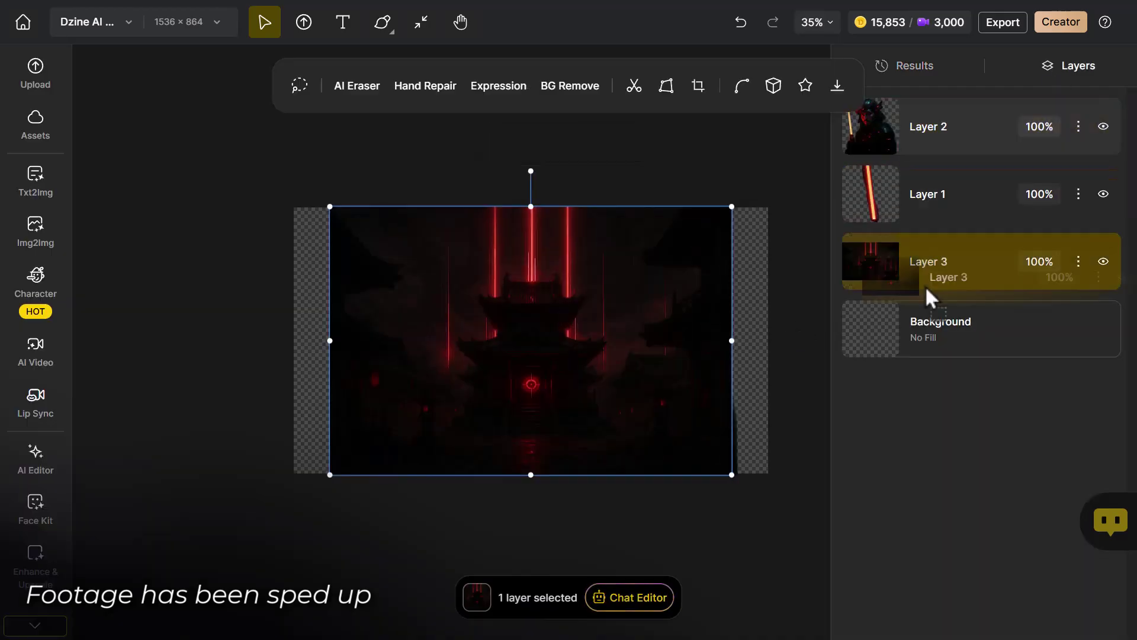
{"action": "left_click_drag", "start_coordinate": [421, 329], "coordinate": [363, 330]}
{"action": "left_click_drag", "start_coordinate": [703, 474], "coordinate": [655, 474]}
{"action": "left_click_drag", "start_coordinate": [253, 474], "coordinate": [299, 435]}
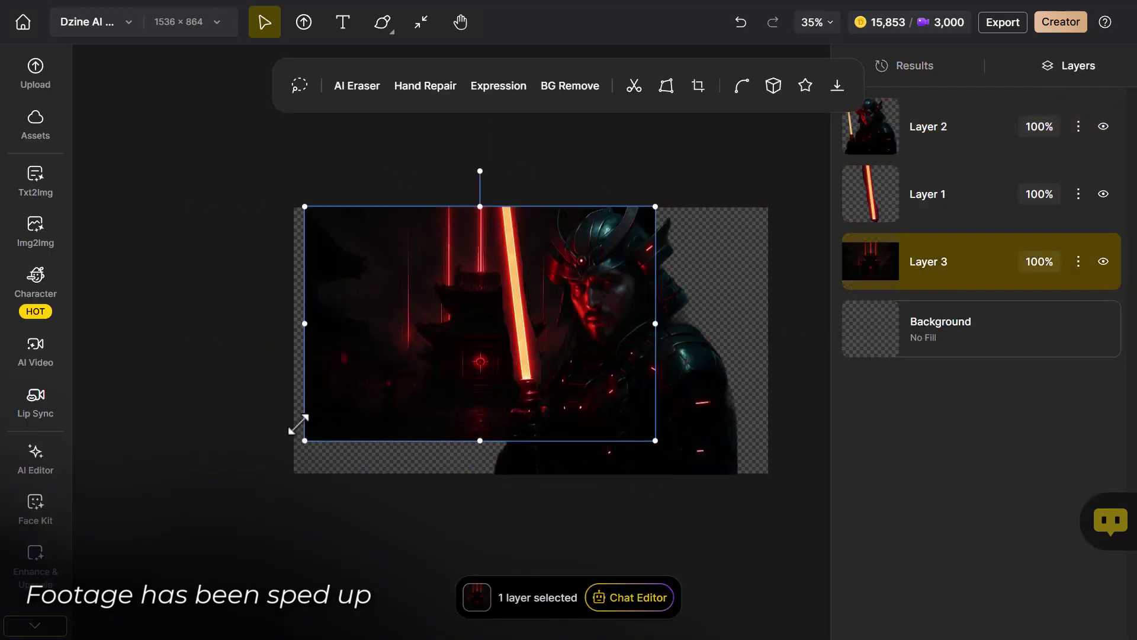
Set the expand width to 1474, hide the samurai and lightsaber layers, and generate the expanded temple.
{"action": "left_click", "coordinate": [36, 456]}
{"action": "left_click_drag", "start_coordinate": [789, 334], "coordinate": [774, 331]}
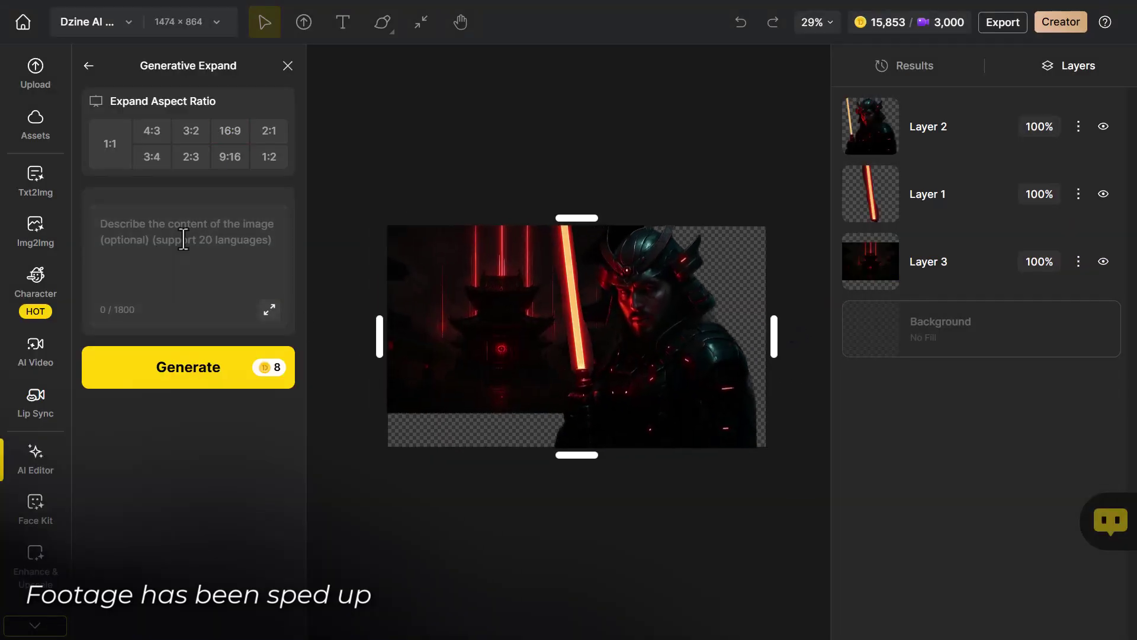
{"action": "left_click", "coordinate": [88, 66]}
{"action": "left_click", "coordinate": [947, 194]}
{"action": "left_click", "coordinate": [1103, 126]}
{"action": "left_click", "coordinate": [1103, 194]}
{"action": "left_click", "coordinate": [948, 261]}
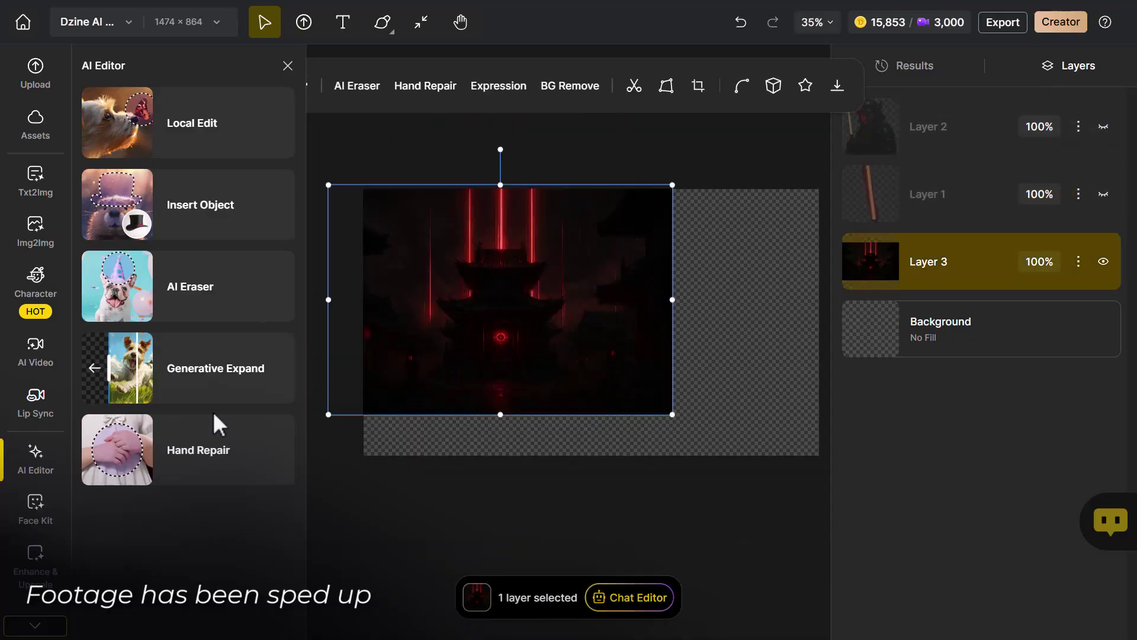
{"action": "left_click", "coordinate": [213, 368]}
{"action": "left_click", "coordinate": [204, 382]}
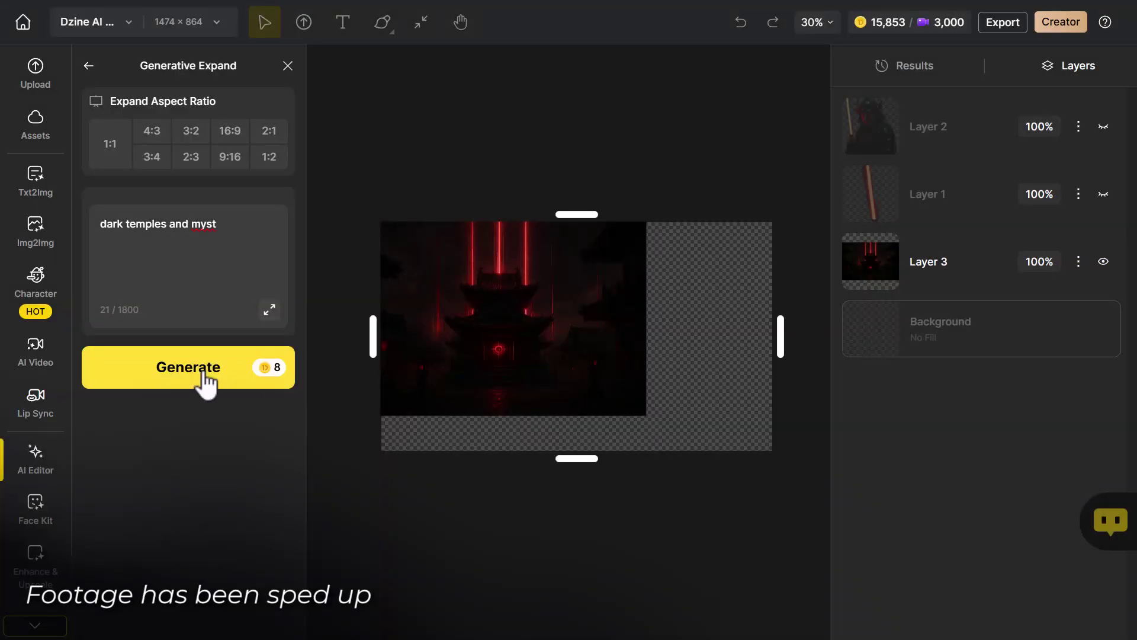
Show the samurai and lightsaber layers again, select the expanded temple layer, and start a Local Edit.
{"action": "left_click", "coordinate": [1104, 126]}
{"action": "left_click", "coordinate": [1103, 194]}
{"action": "scroll", "coordinate": [447, 216], "scroll_direction": "up", "scroll_amount": 3}
{"action": "left_click", "coordinate": [447, 216]}
{"action": "left_click", "coordinate": [35, 456]}
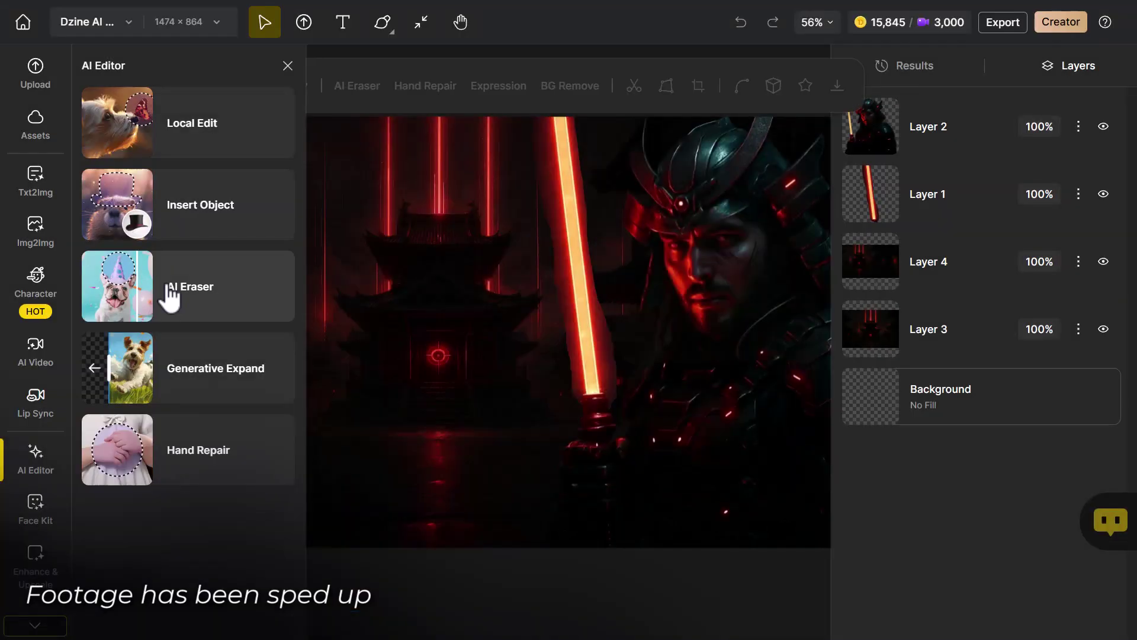
{"action": "left_click", "coordinate": [178, 118]}
Lasso the lightsaber blade and enter a local edit prompt beginning 'red glow of a l'.
{"action": "left_click_drag", "start_coordinate": [545, 81], "coordinate": [557, 95]}
{"action": "left_click", "coordinate": [153, 234]}
{"action": "type", "text": "red glow of a l"}
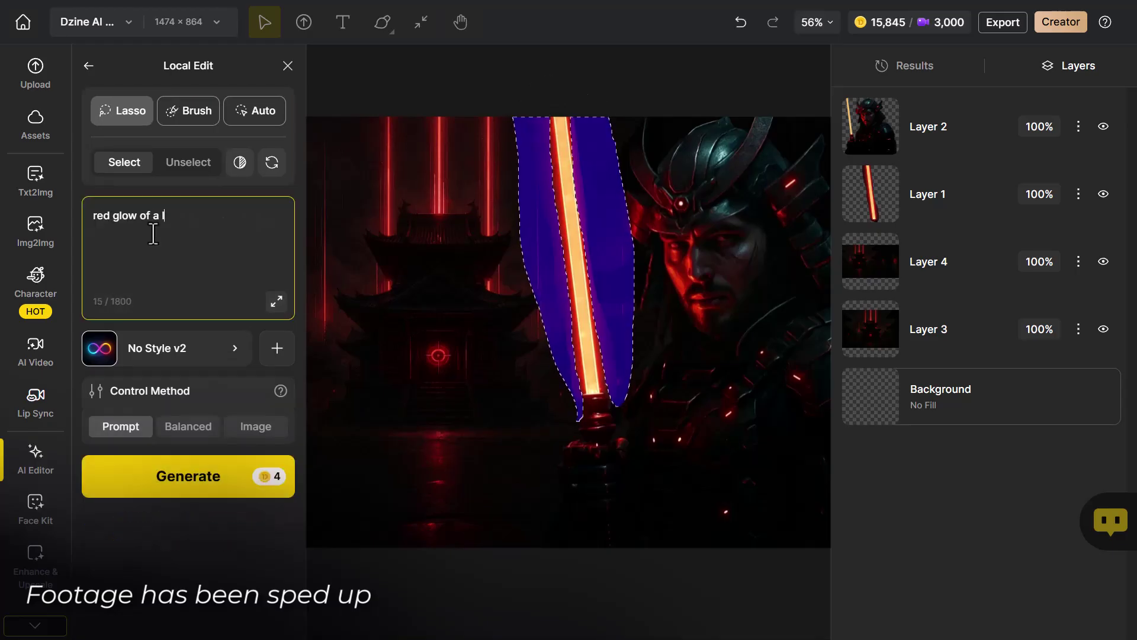
Choose a glow result and place it on the canvas as the new top layer.
{"action": "scroll", "coordinate": [1036, 310], "scroll_direction": "down", "scroll_amount": 3}
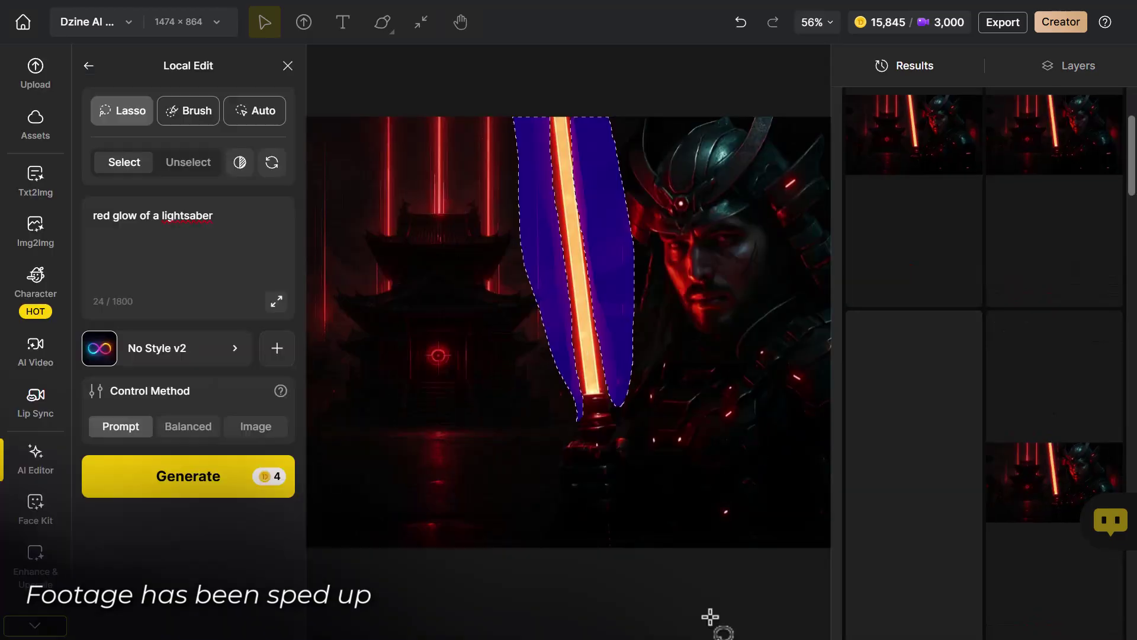
{"action": "mouse_move", "coordinate": [916, 150]}
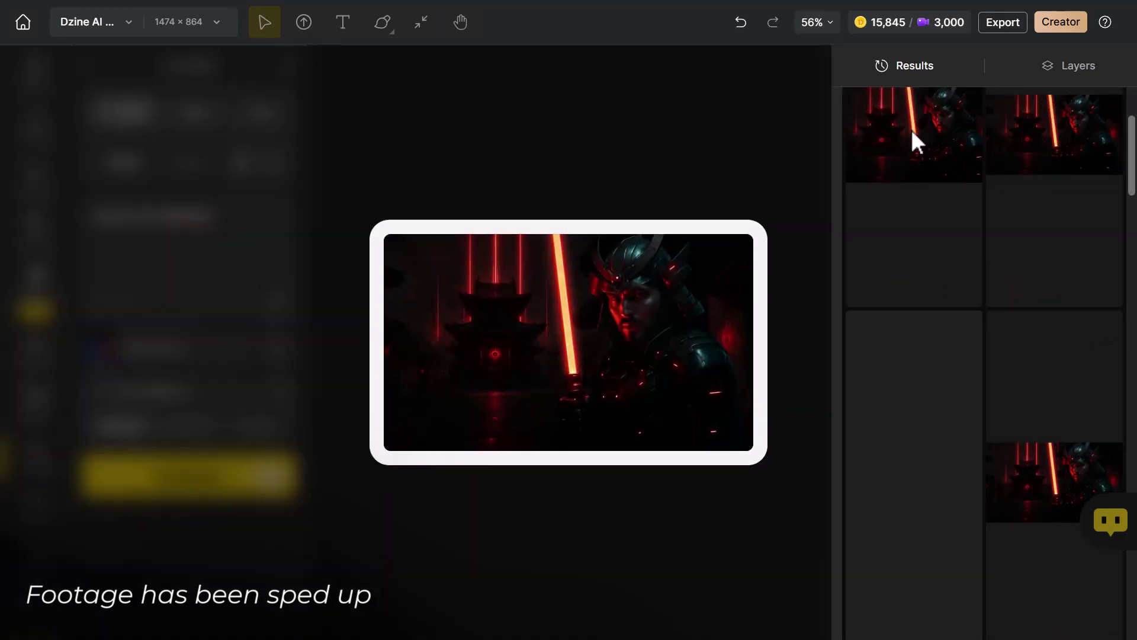
{"action": "left_click", "coordinate": [858, 94]}
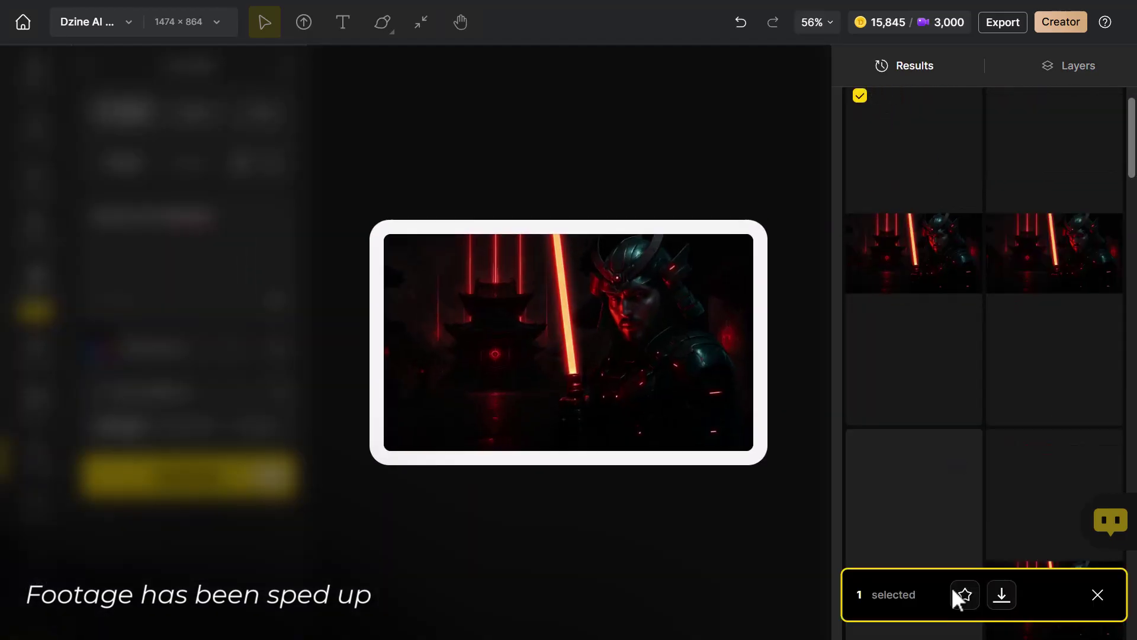
{"action": "double_click", "coordinate": [922, 387]}
{"action": "left_click", "coordinate": [449, 279]}
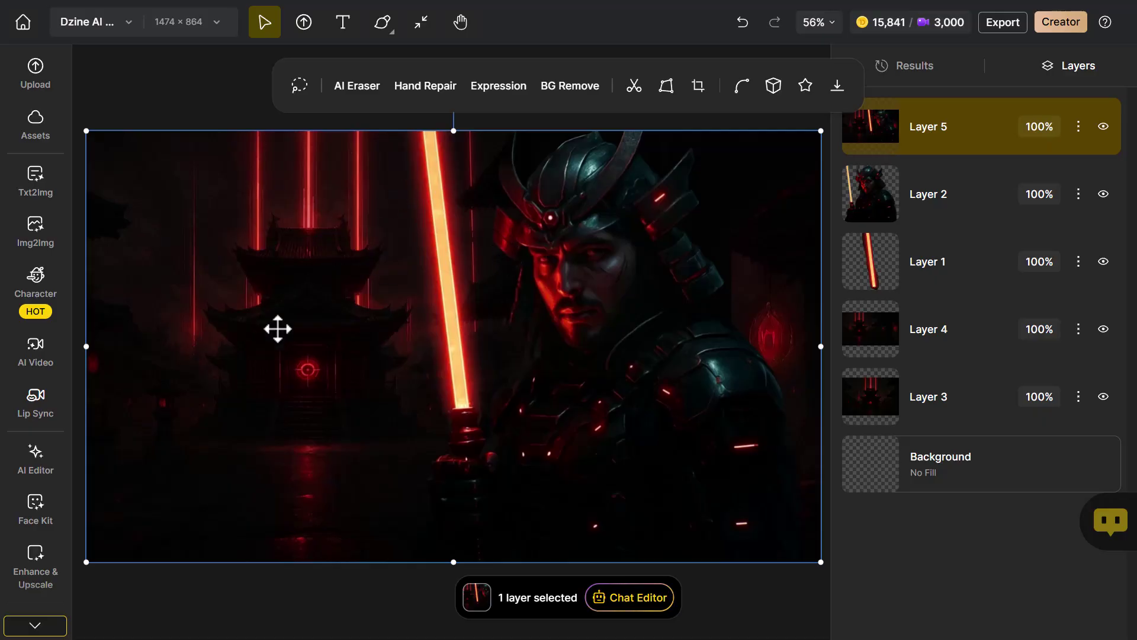
Set up an AI Video with Kling 2.1 and paste the samurai prompt as its description.
{"action": "left_click", "coordinate": [33, 355]}
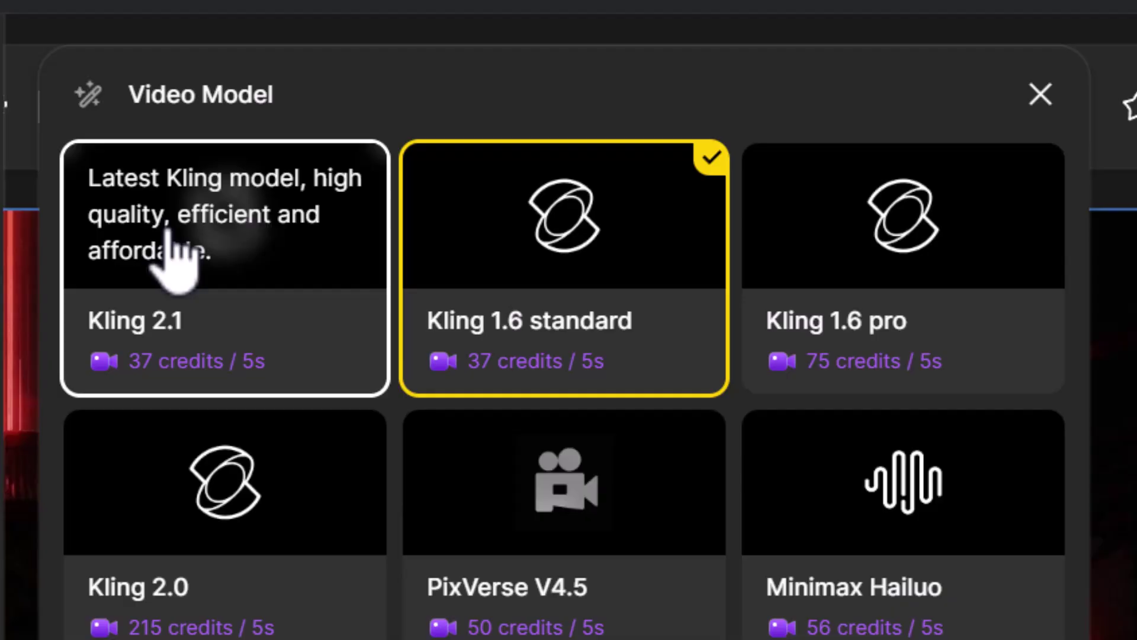
{"action": "left_click", "coordinate": [172, 234]}
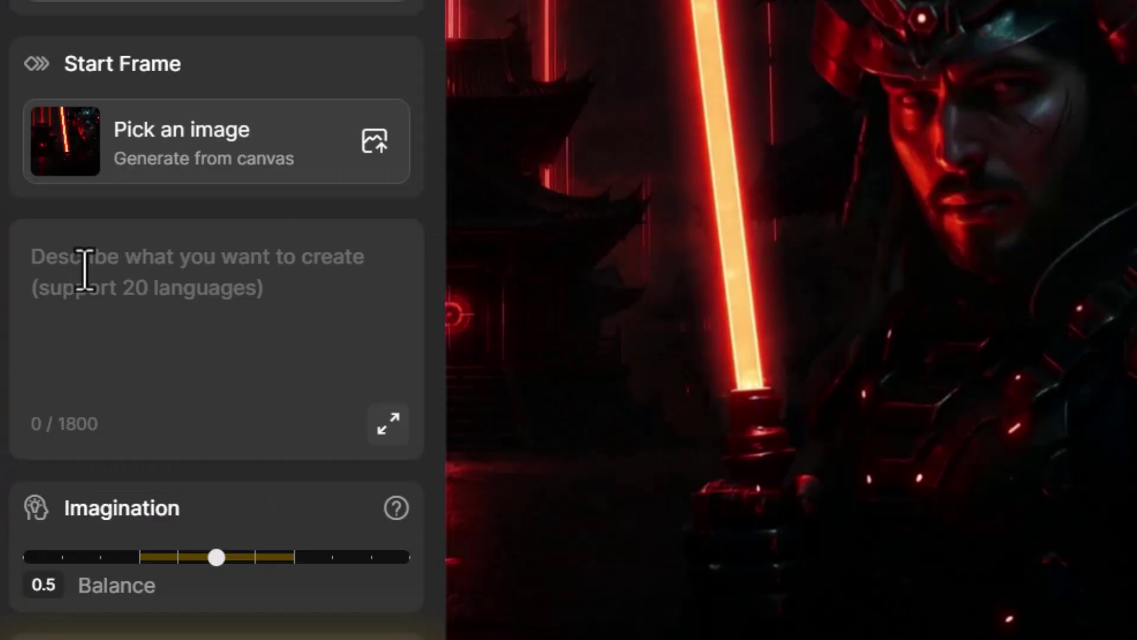
{"action": "left_click", "coordinate": [120, 344]}
{"action": "type", "text": "the samurai is ready for battle with his red lightsaber, looking around as the temple glows and pulses red light, clouds move and there is lightning in the sky and the camera slowly moves back revealing a large dark cyberpunk temple"}
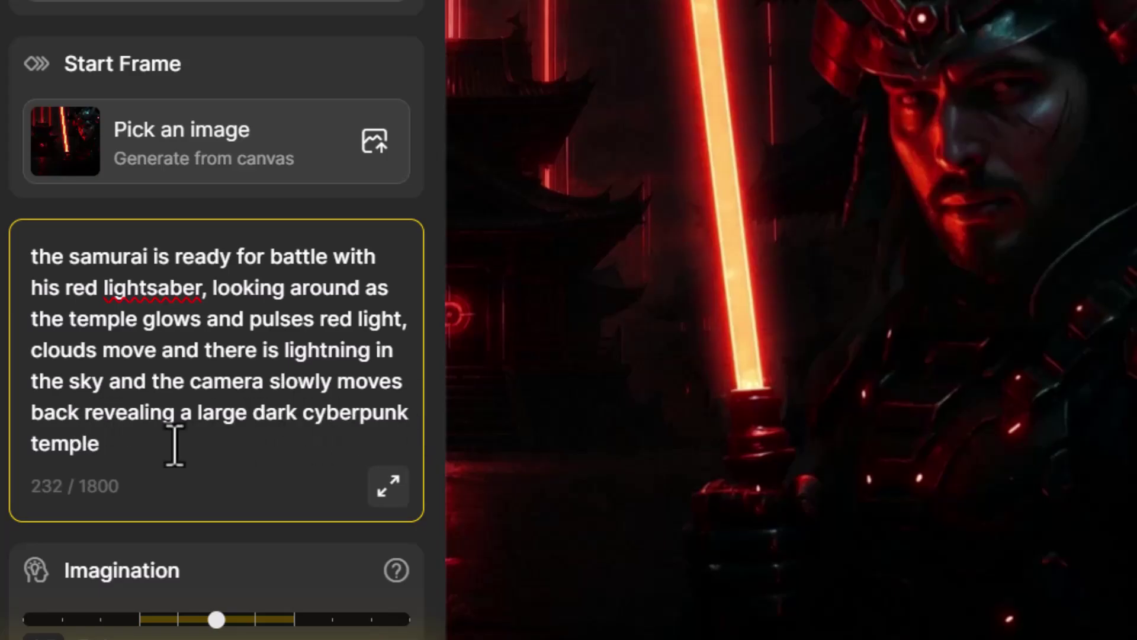
{"action": "scroll", "coordinate": [175, 444], "scroll_direction": "down", "scroll_amount": 3}
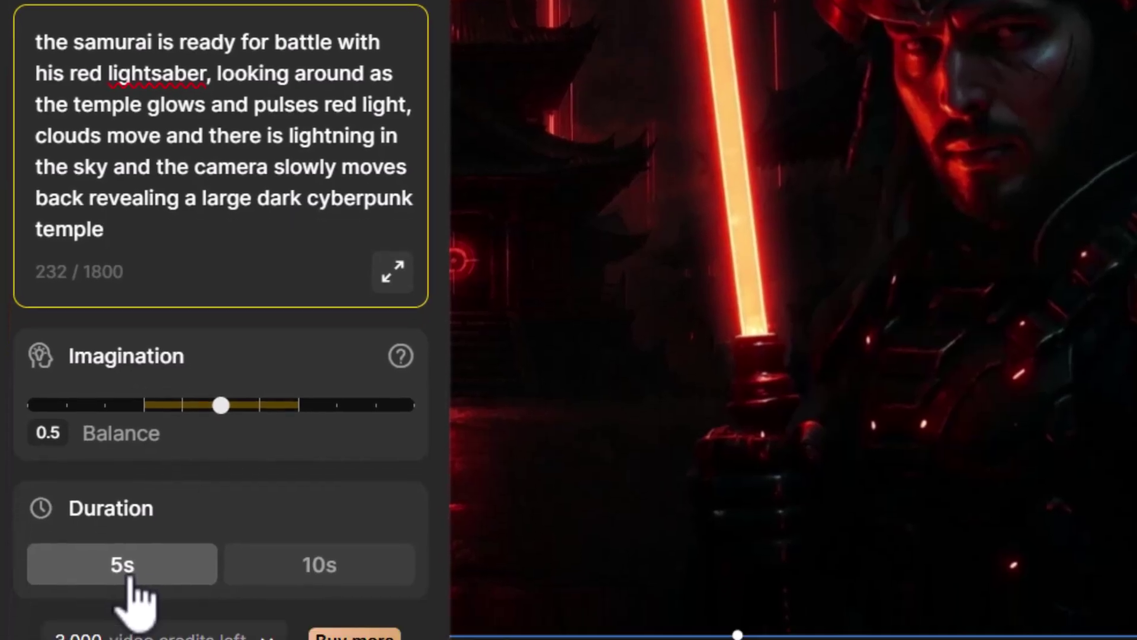